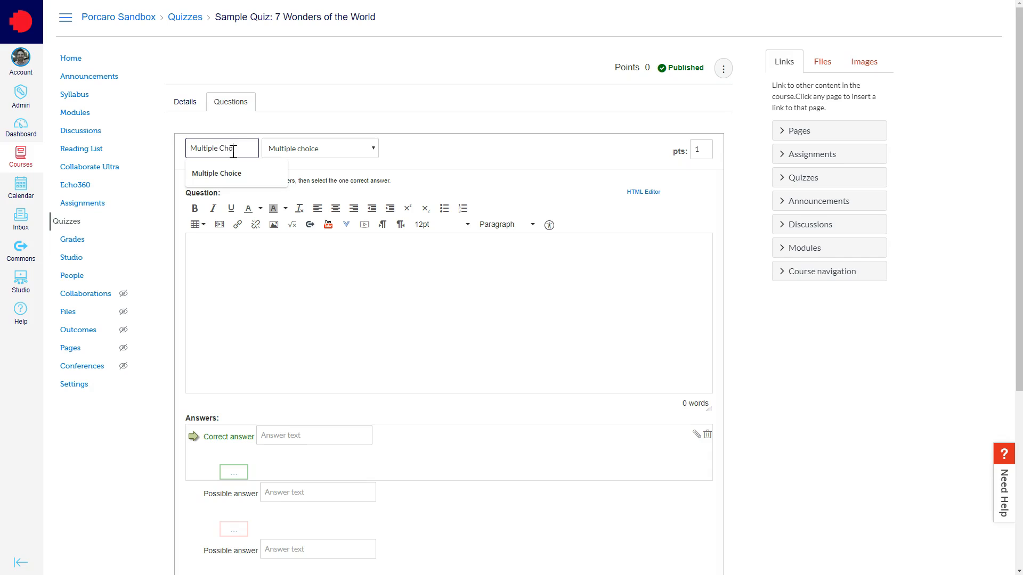
Name the question "Multiple Choice" and choose Multiple choice as its question type
click(416, 142)
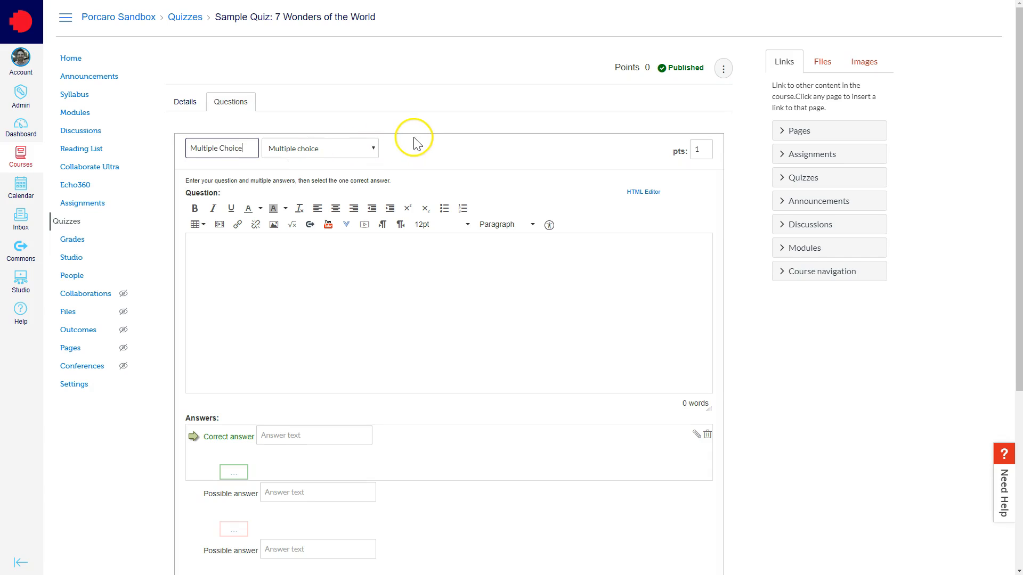
click(374, 147)
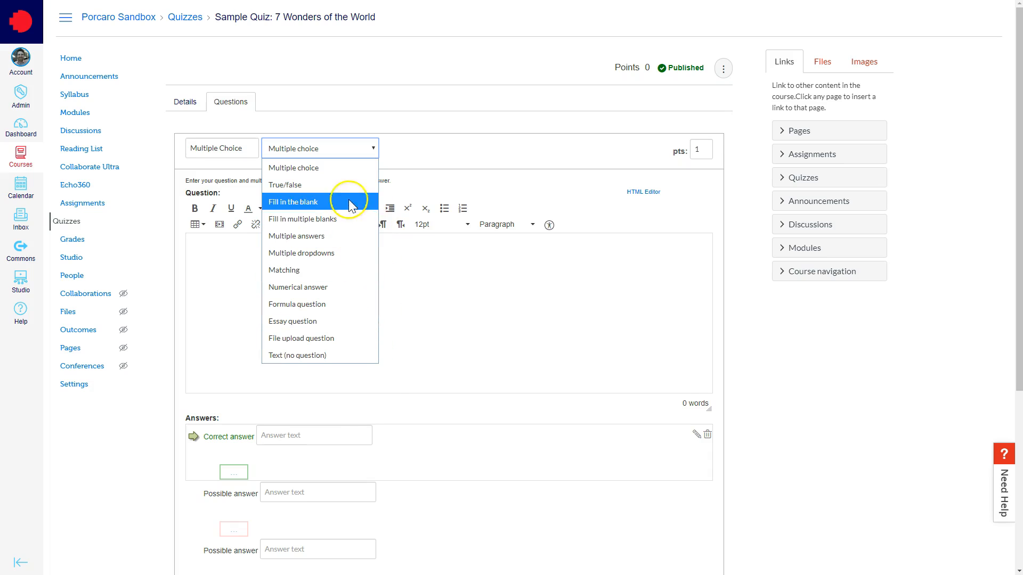
click(348, 170)
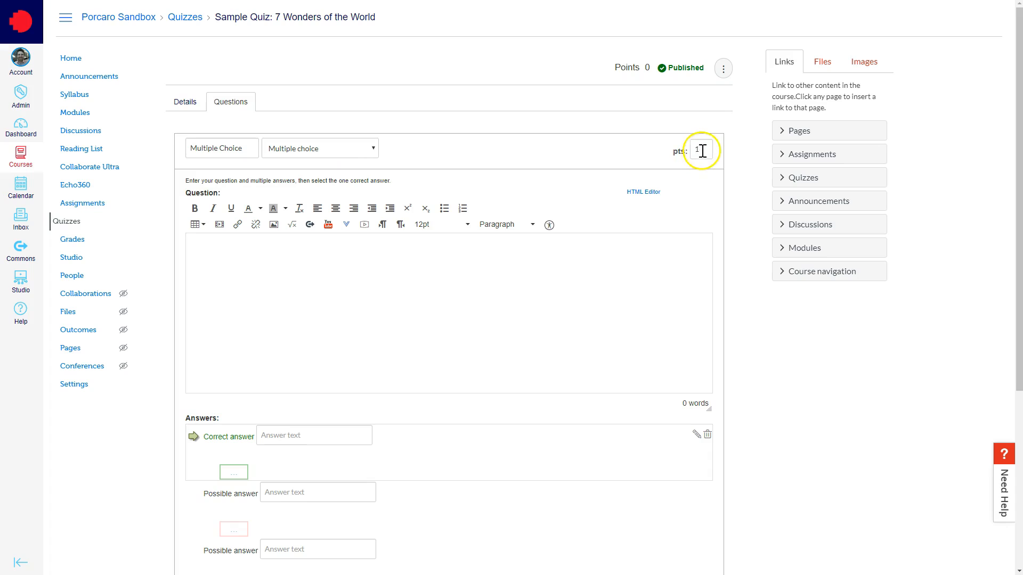
Set the question's points to 2 and enter the question text "Which of these is a list of Wonders of the World?"
click(736, 157)
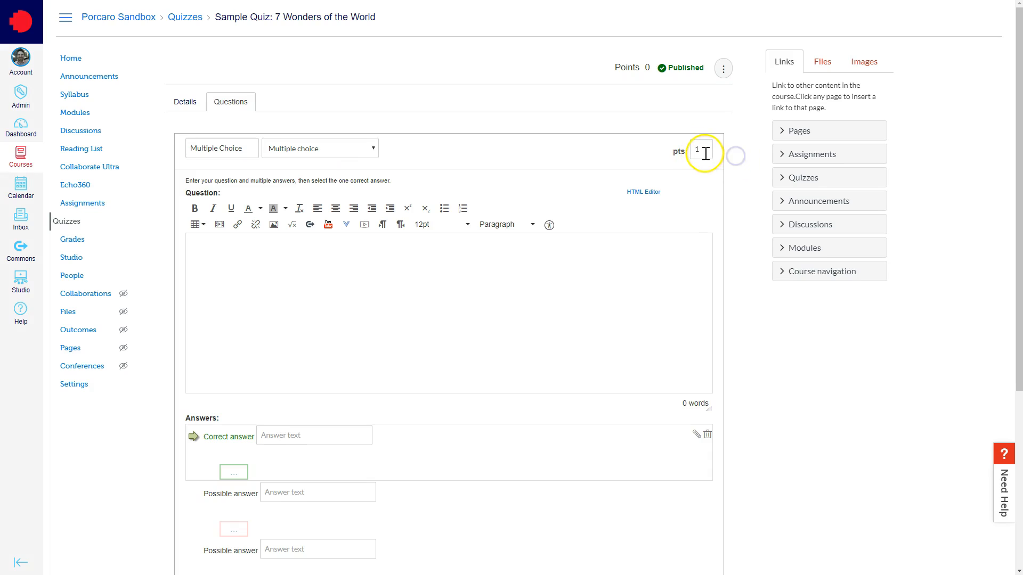
text(2)
click(268, 250)
text(Which of these is a list of Wonders of the World?)
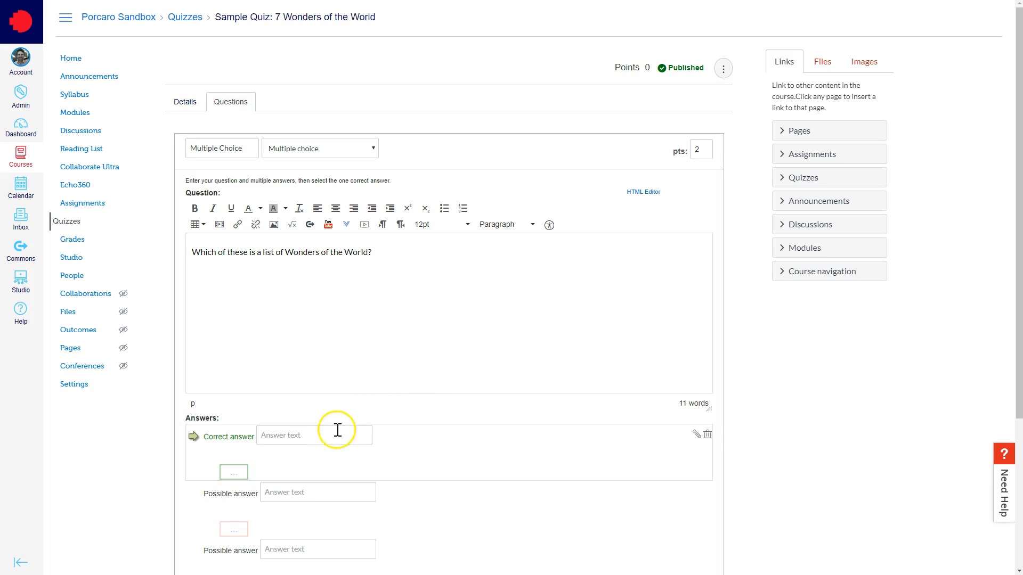
Fill in the first three answers as "Ancient Wonders", "Modern Wonders" and "Natural Wonders"
click(307, 436)
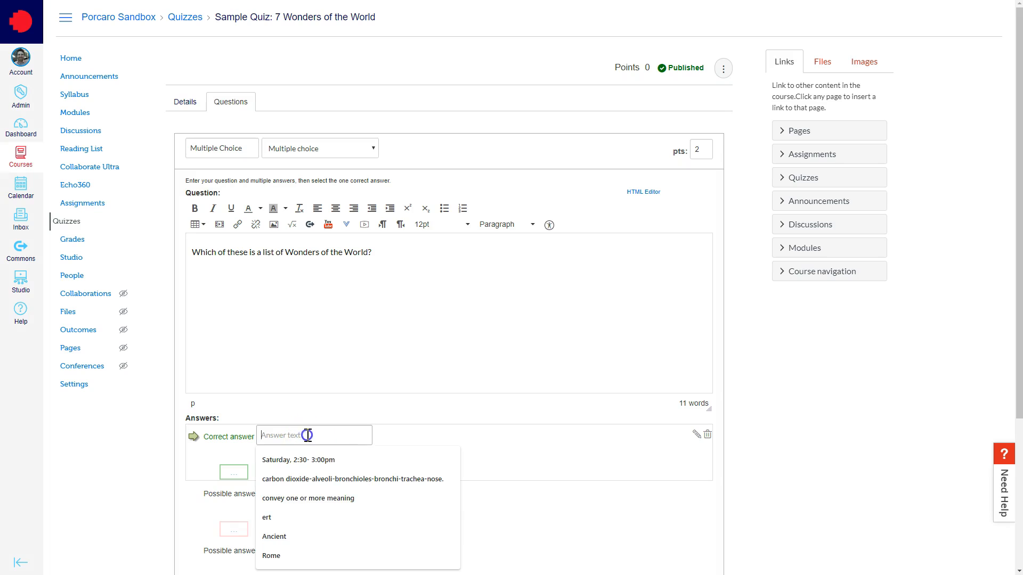
text(Ancient Wonders)
click(297, 492)
text(Modern Wonders)
click(299, 549)
text(Natural Wonders)
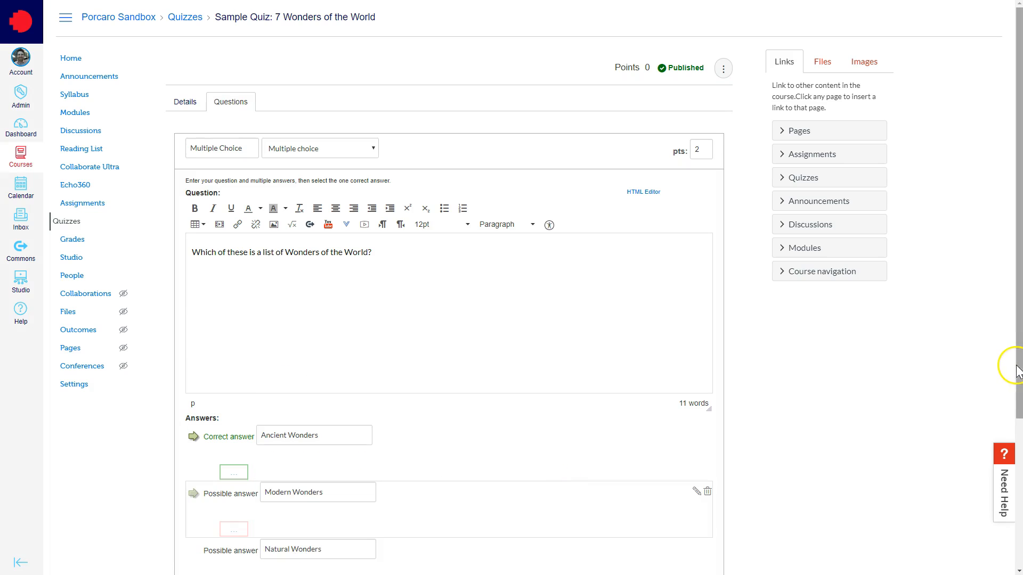
Add a fourth answer, "All of the above", and mark it as the correct answer
scroll(1011, 365, down, 3)
drag(1018, 467, 1018, 489)
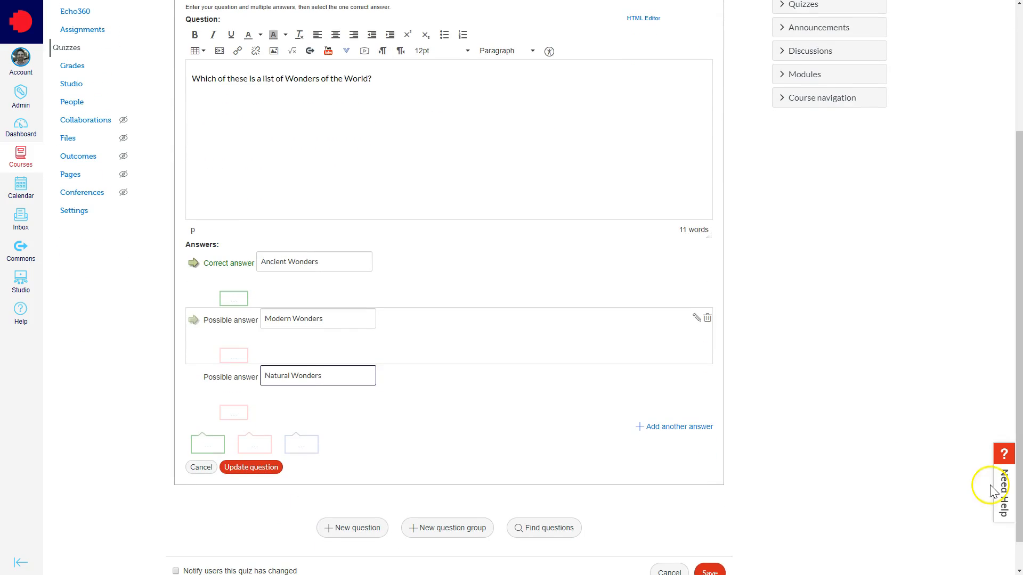
click(672, 429)
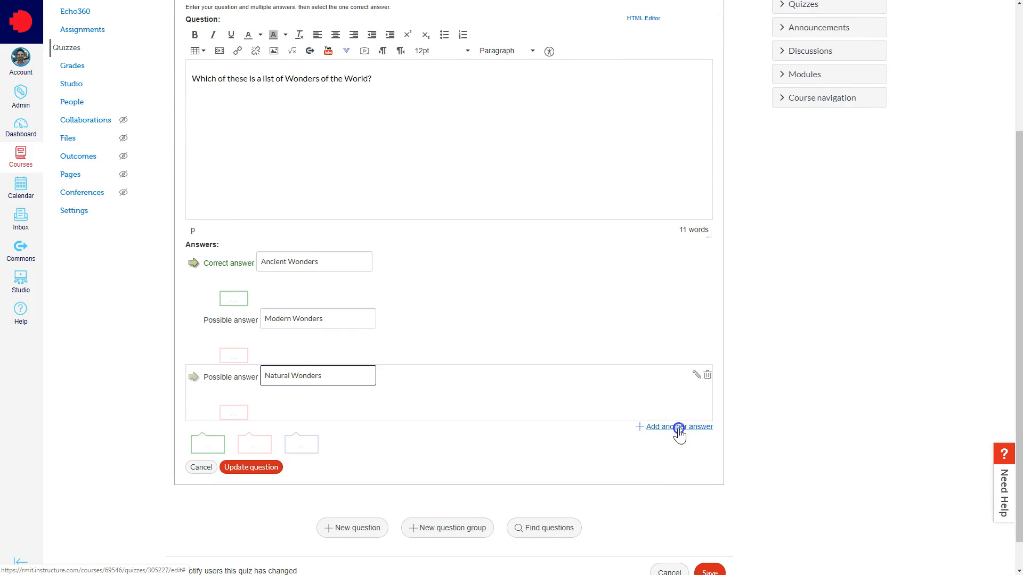
click(315, 435)
text(All of the above)
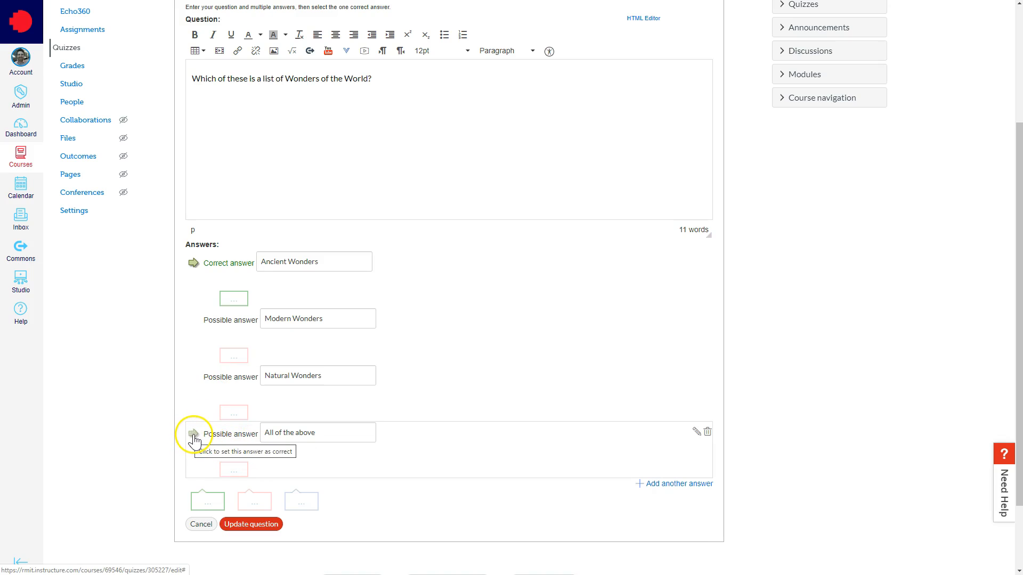
click(194, 436)
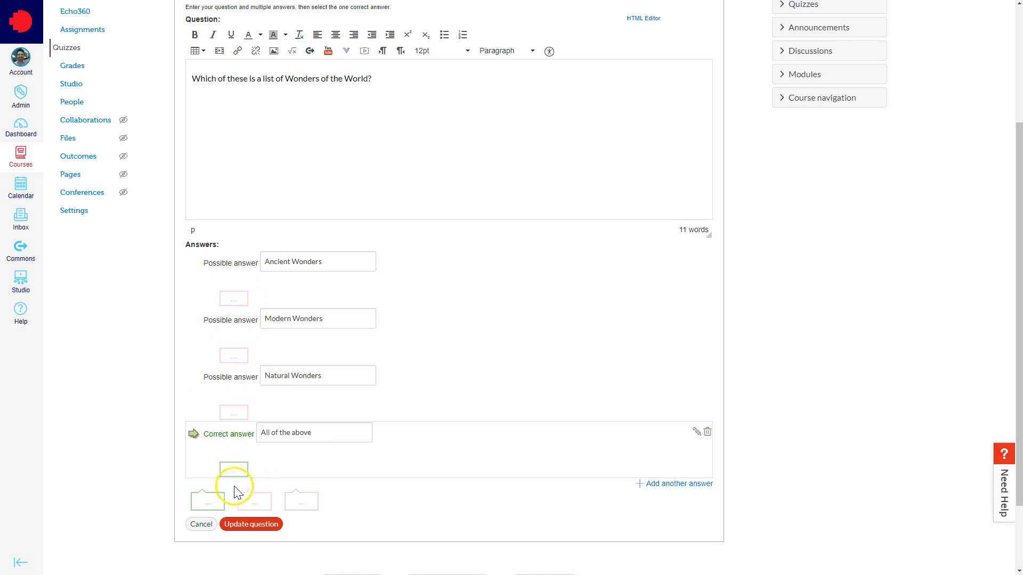
Enter correct-answer comment "Well done! Yes these are all different categories of world wonders. Continue your learning by reading the introduction to Topic 2."
click(212, 503)
scroll(279, 502, down, 4)
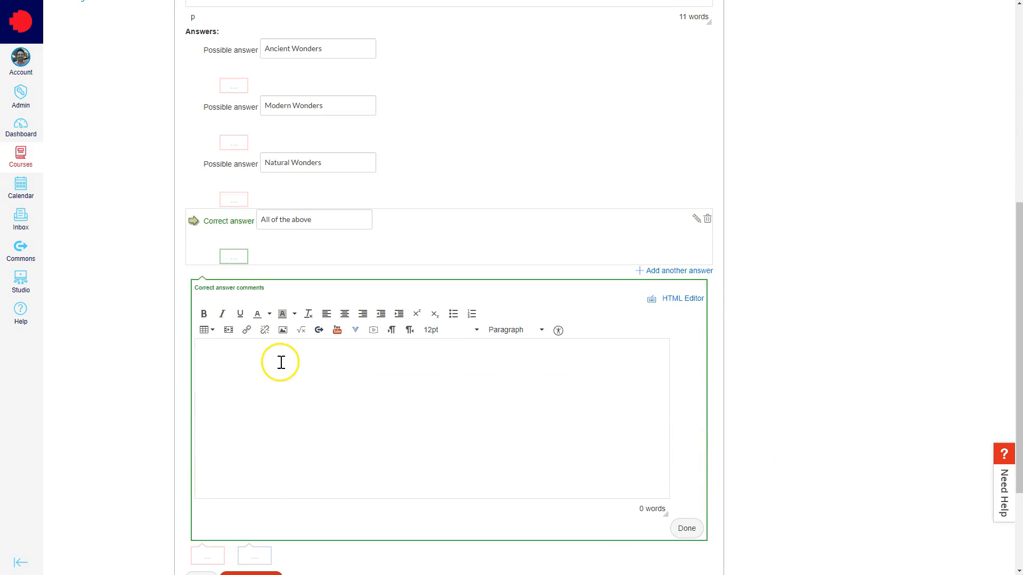
text(Well done! Yes these are all different categories of world wonders. Continue your learning by reading the introduction to Topic 2.)
scroll(736, 447, down, 1)
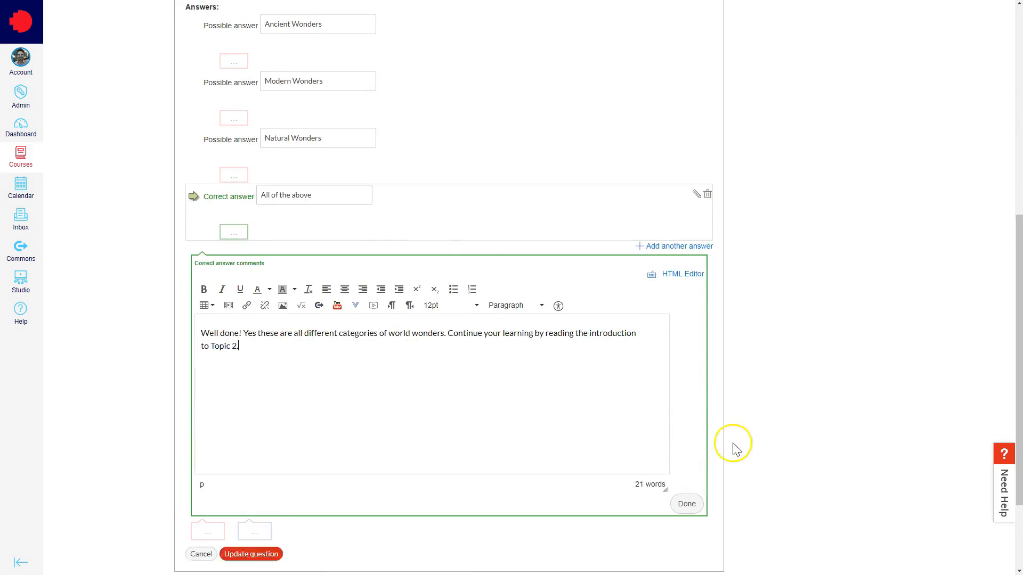
click(685, 459)
Enter the wrong-answer comment "Almost. This is a world wonder list but there are others as well. Return to Topic 1 to learn more."
click(436, 367)
text(Almost. This is a world wonder list but there are others as well. Return to Topic 1 to learn more.)
click(686, 526)
Enter the general comment "If you want to learn more about this topic check out the Extra Resources page." and update the question
click(670, 367)
text(If you want to learn more about this topic check out the Extra Resources page.)
click(699, 532)
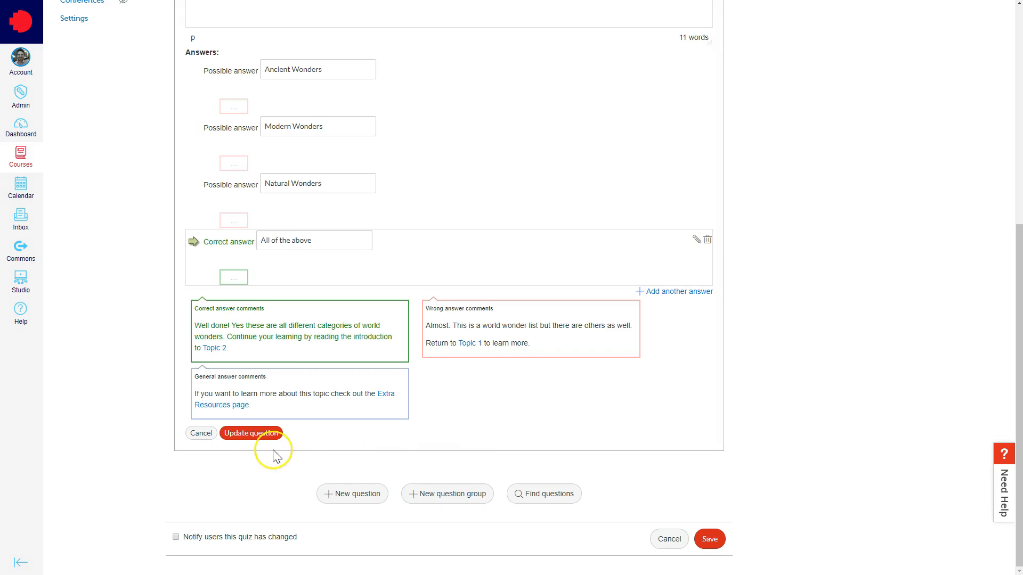
click(251, 434)
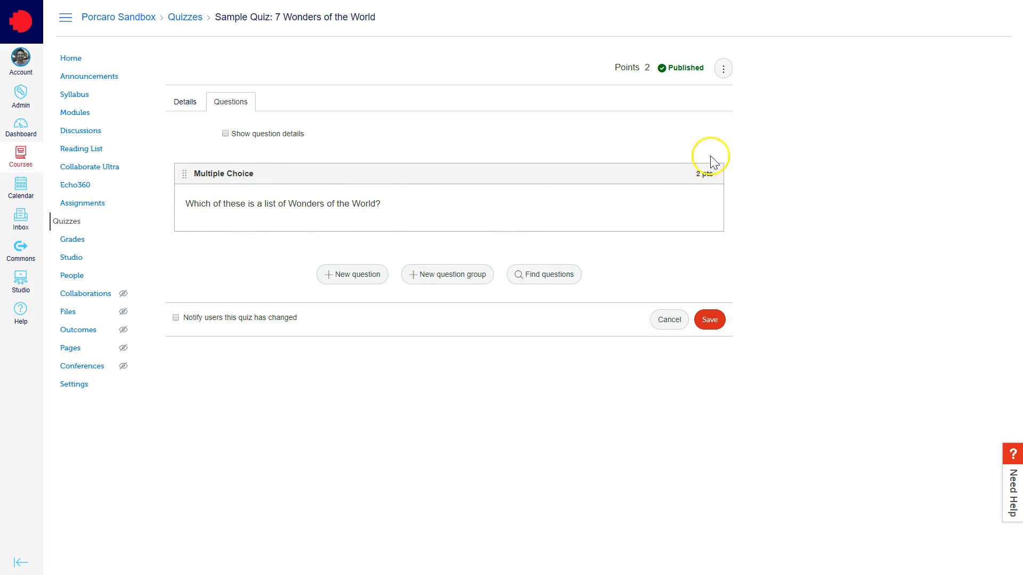
Show the question details and set up a new question named "True or False" with the type True/false
click(223, 134)
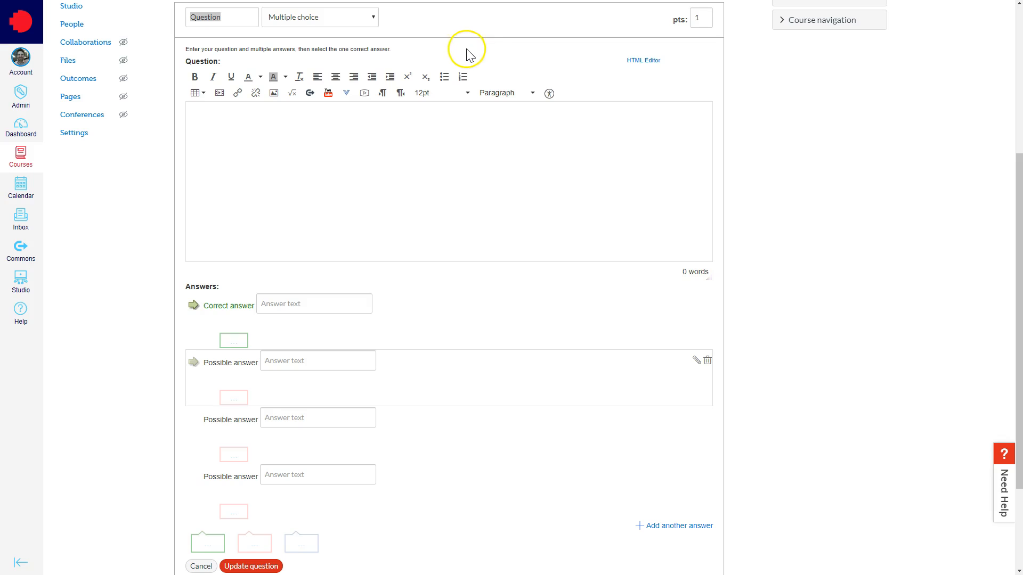
double_click(230, 20)
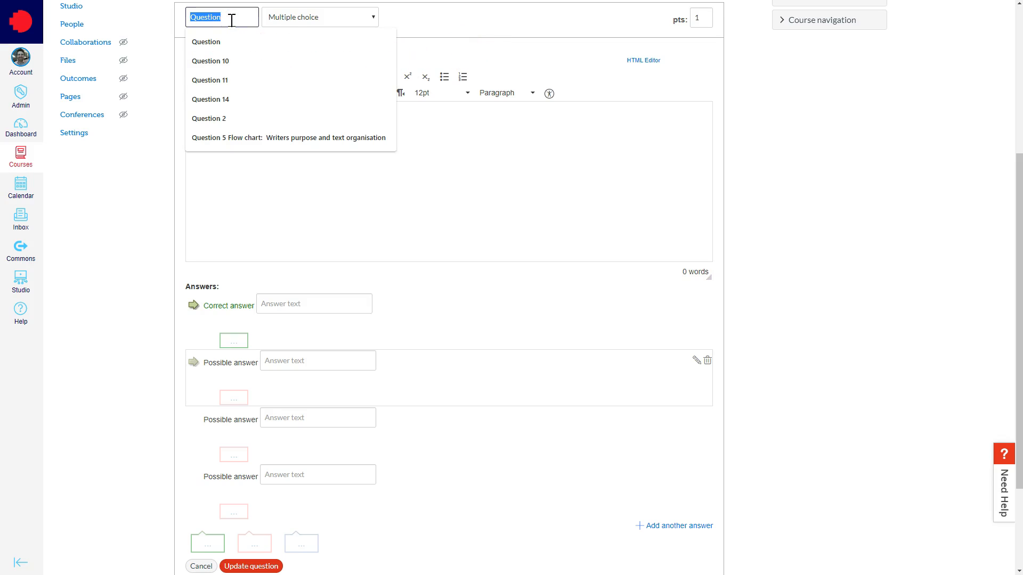
text(True or False)
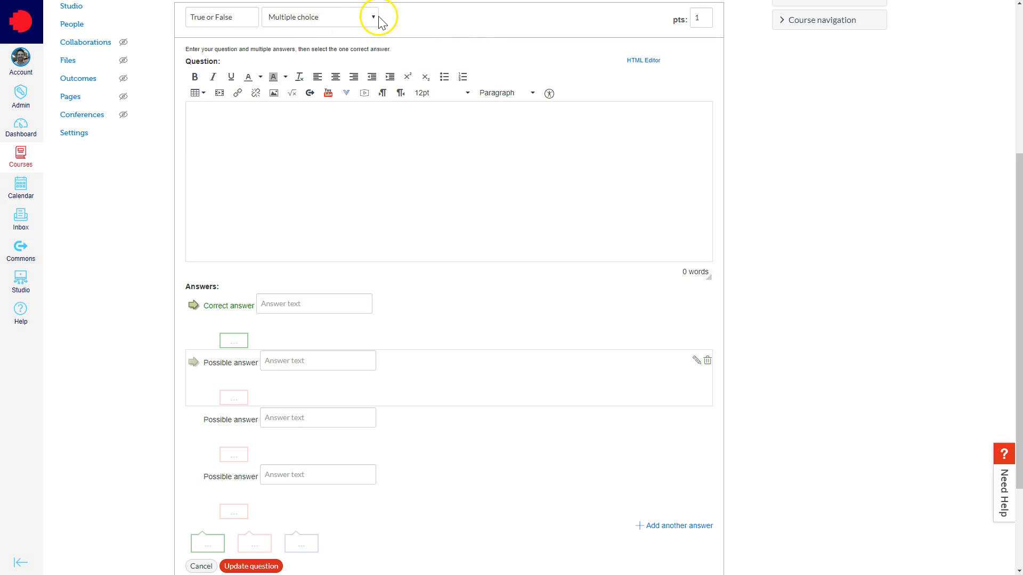
click(373, 17)
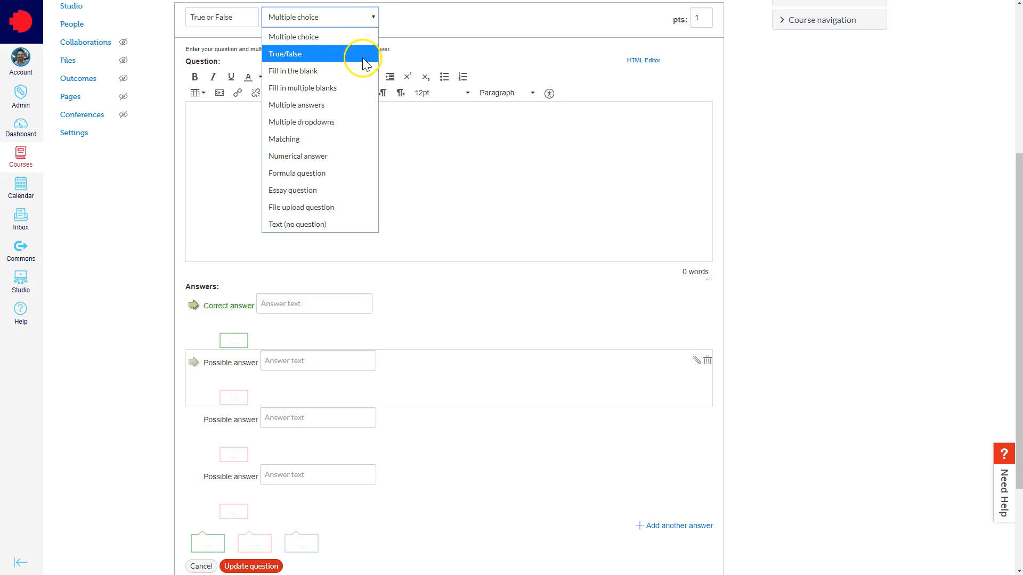
click(345, 56)
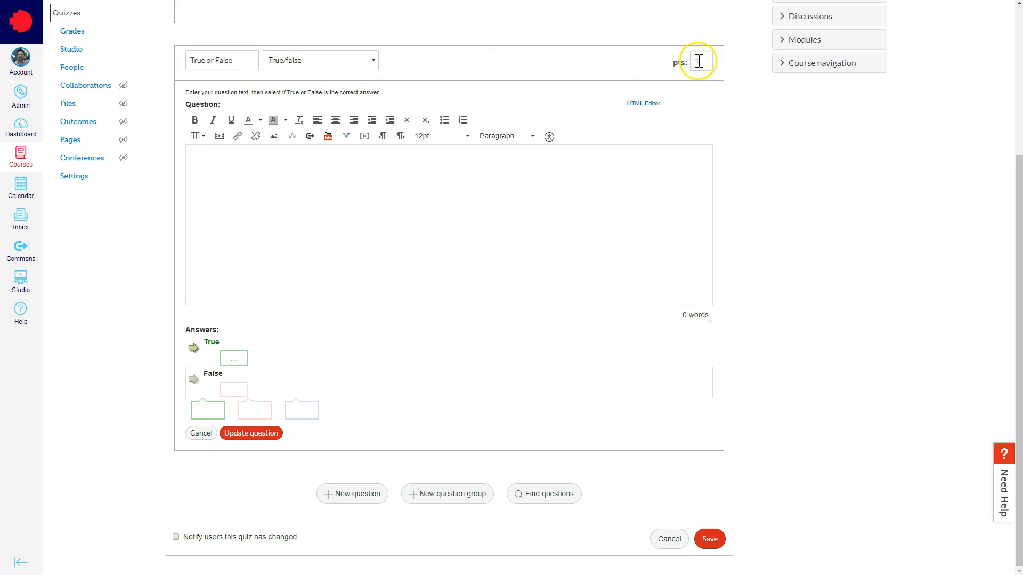
Enter the 2-point statement "There are no surviving monuments from the original 7 wonders of the world." and mark False as the correct answer
click(240, 165)
text(There are no surviving monuments from the original 7 wonders of the world.)
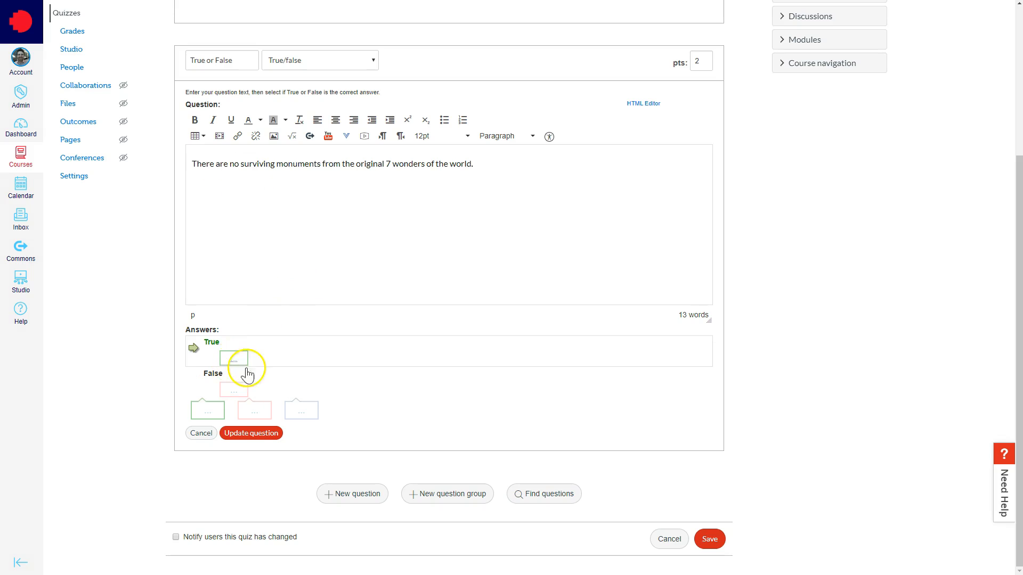
click(192, 380)
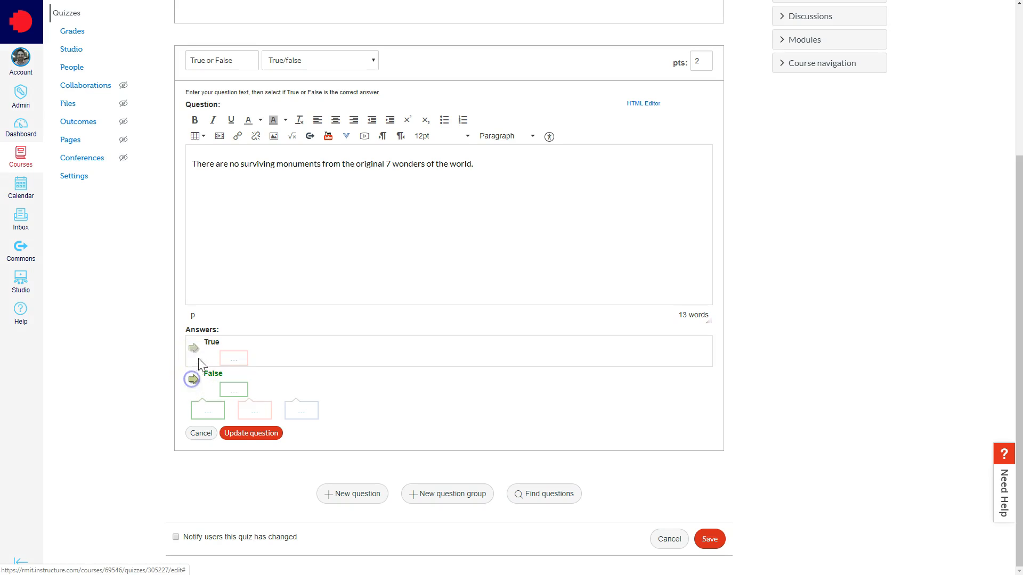
click(196, 347)
click(195, 380)
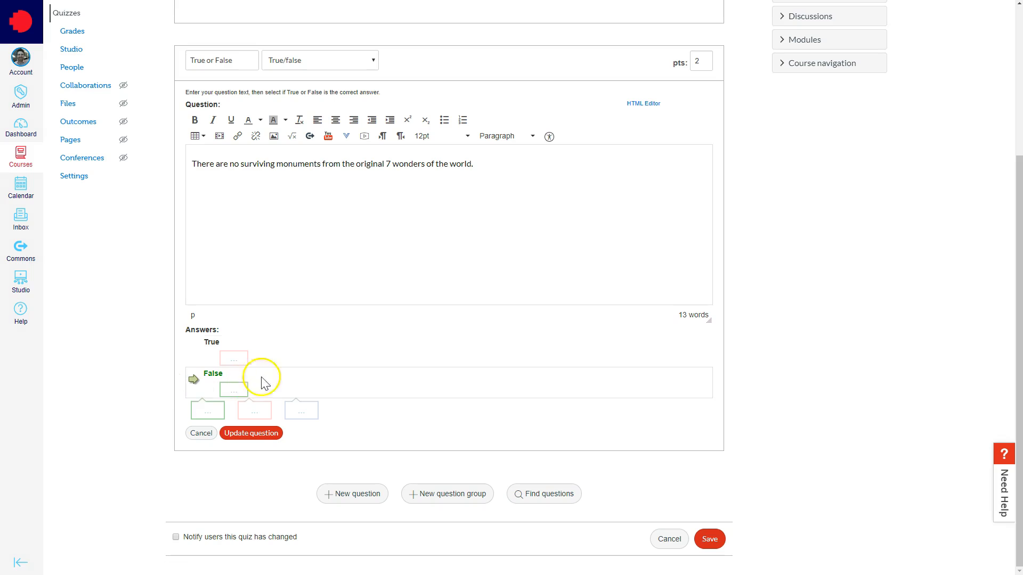
Add the comment "Nice try. To learn more about this topic read here." to the True answer
click(241, 362)
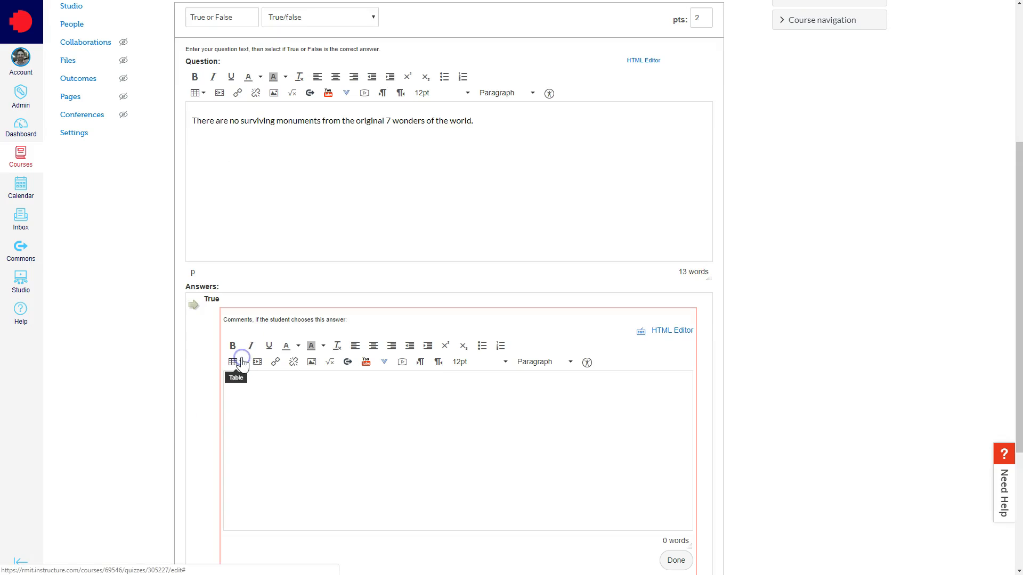
text(Nice try. To learn more about this topic read here.)
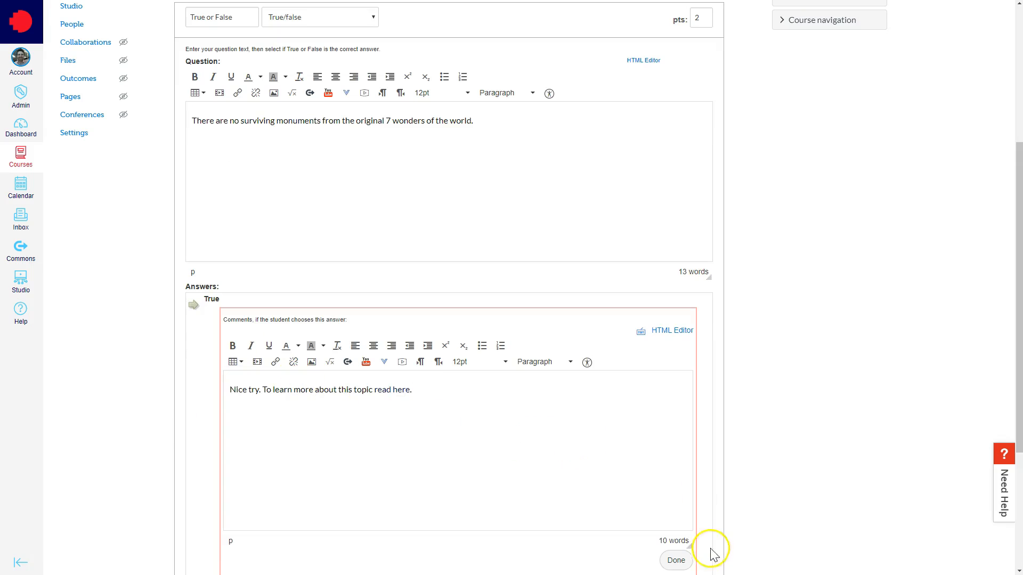
click(676, 559)
Add the comment "Well done! Yes, there is still 1 surviving monument - the Great Pyramid of Giza." to the False answer and update the question
click(277, 388)
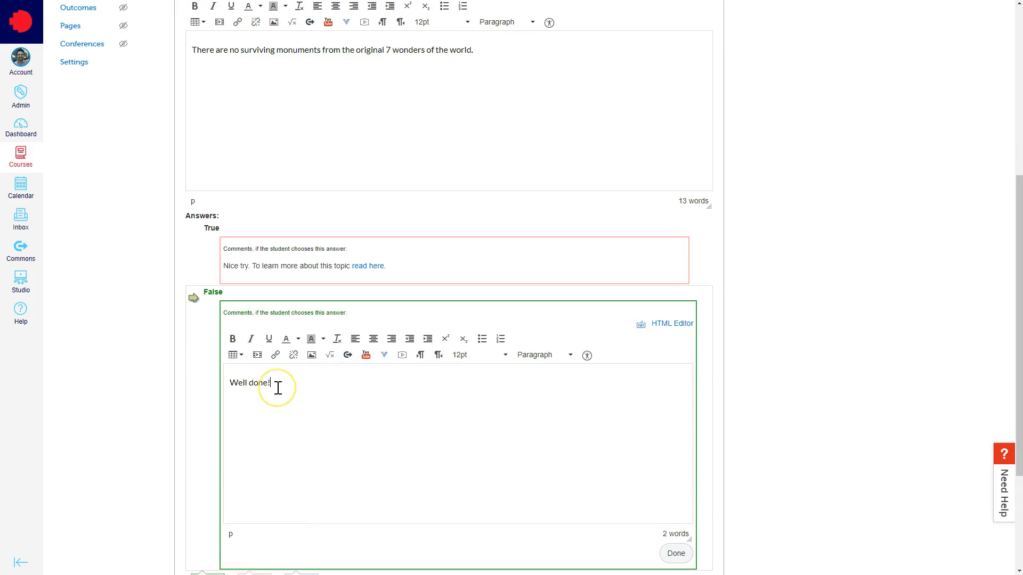
text(of Giza.)
click(676, 554)
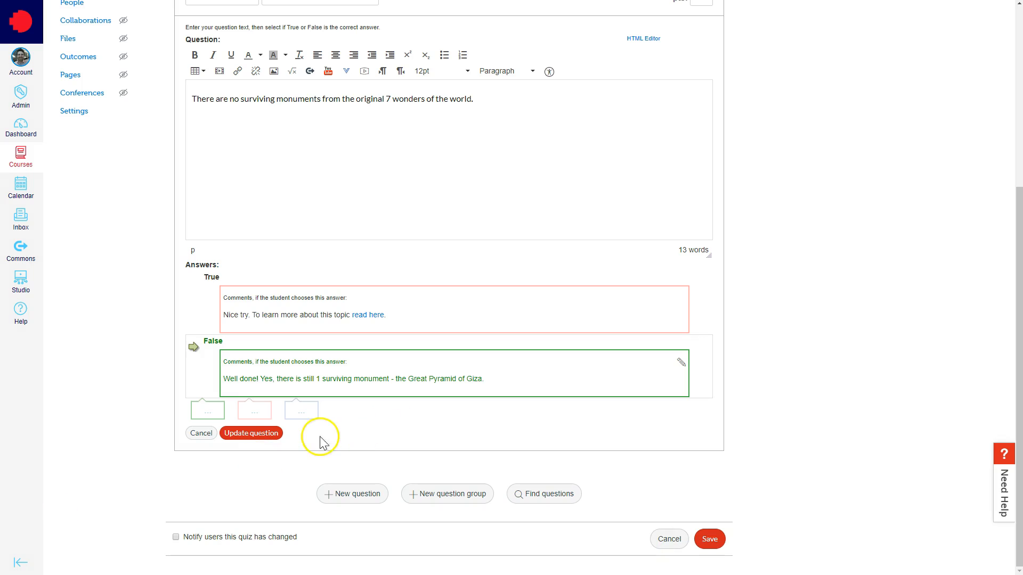
click(252, 436)
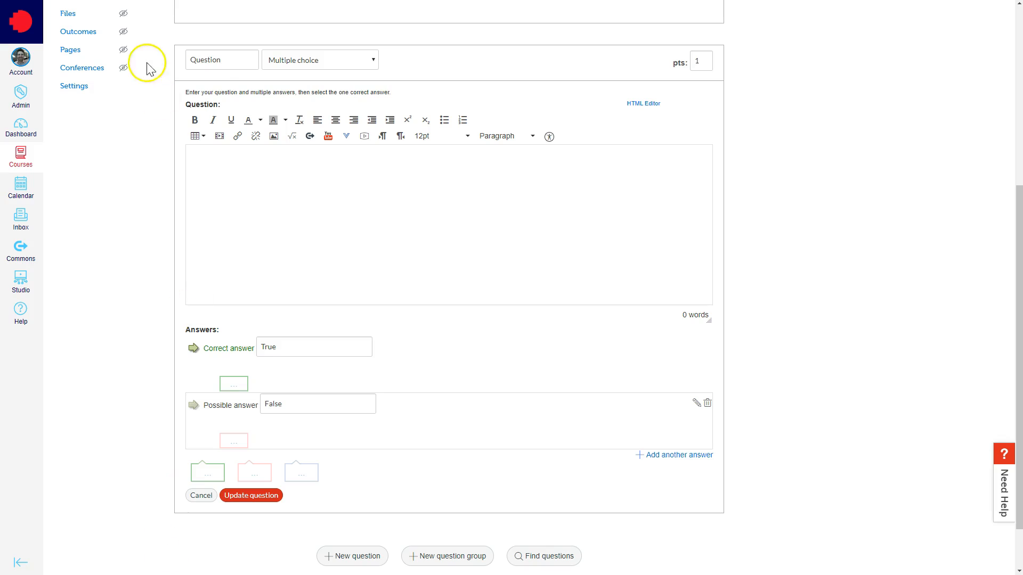
Name the new question "Fill in the Blank" and set its type to Fill in the blank
double_click(224, 62)
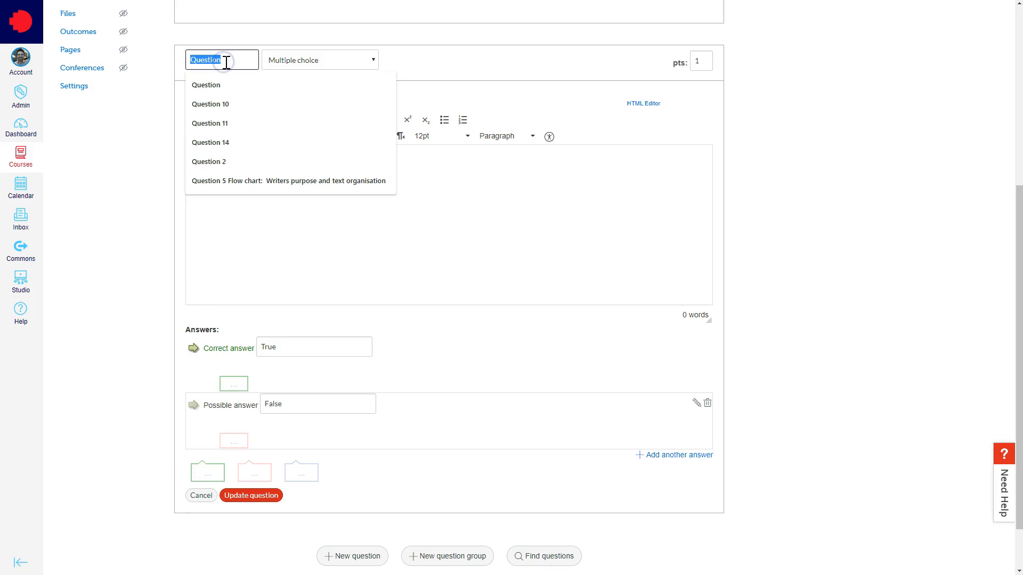
text(Fill in)
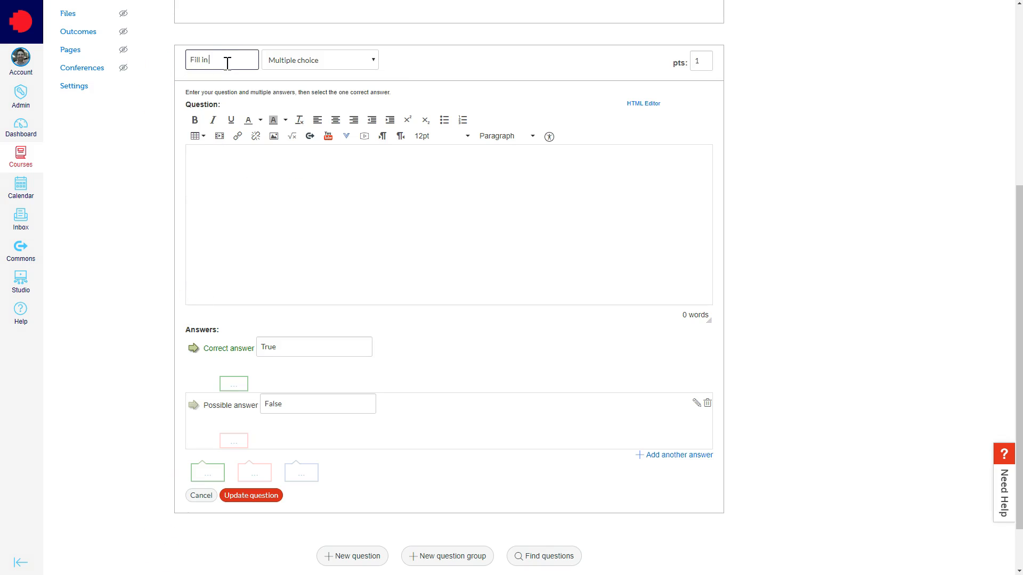
click(375, 61)
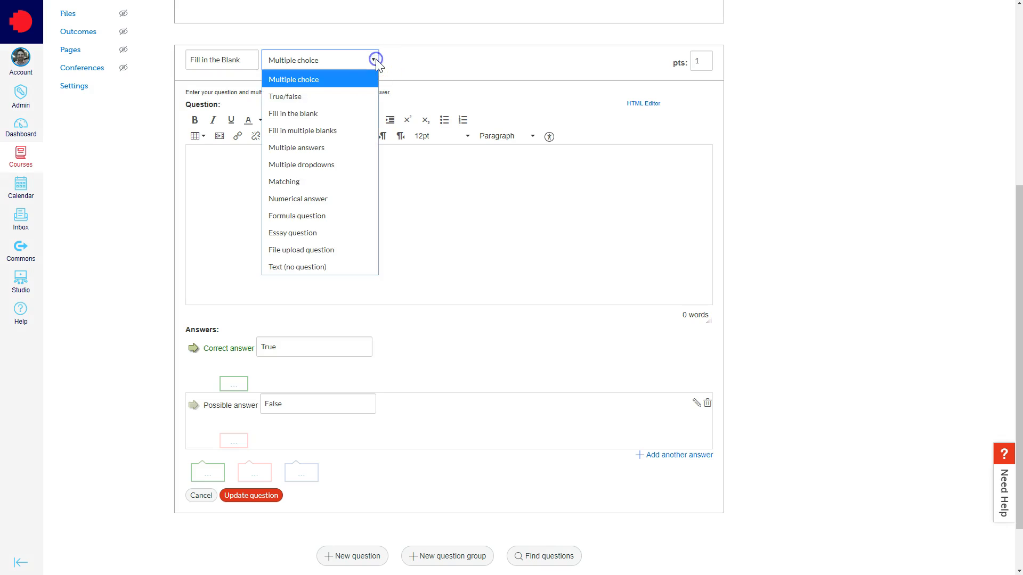
click(314, 113)
Set the question to 2 points and enter the text "The ______ of Giza is one of the ancient Wonders of the World."
click(699, 63)
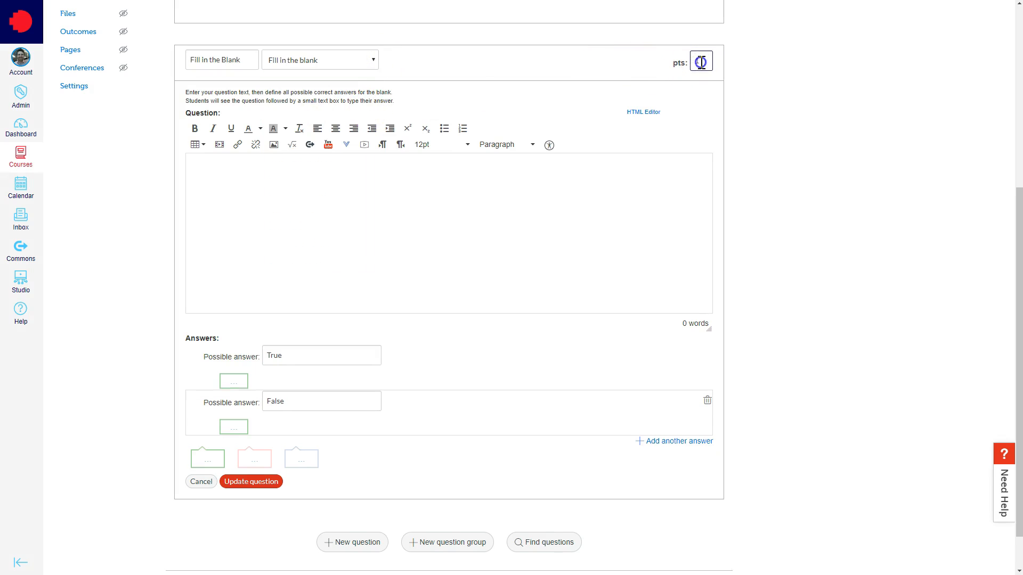
text(2)
click(259, 173)
text(The ______ of Giza is one of the ancient Wonders of the World.)
click(263, 220)
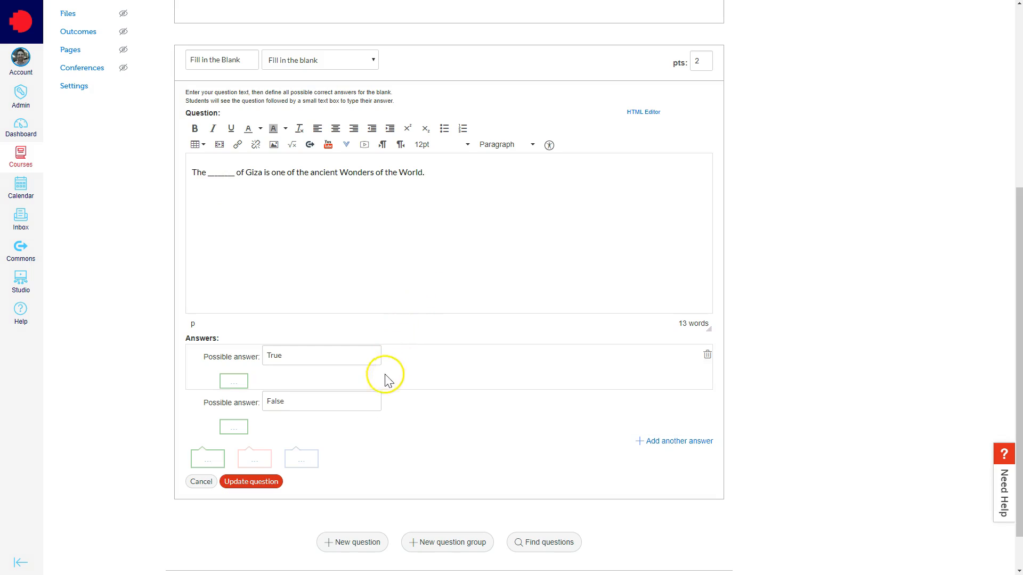
Replace the two existing possible answers with "Great Pyramid" and "Pyramid"
click(335, 355)
text(Great Pyramid)
click(308, 400)
text(Pyr)
click(397, 374)
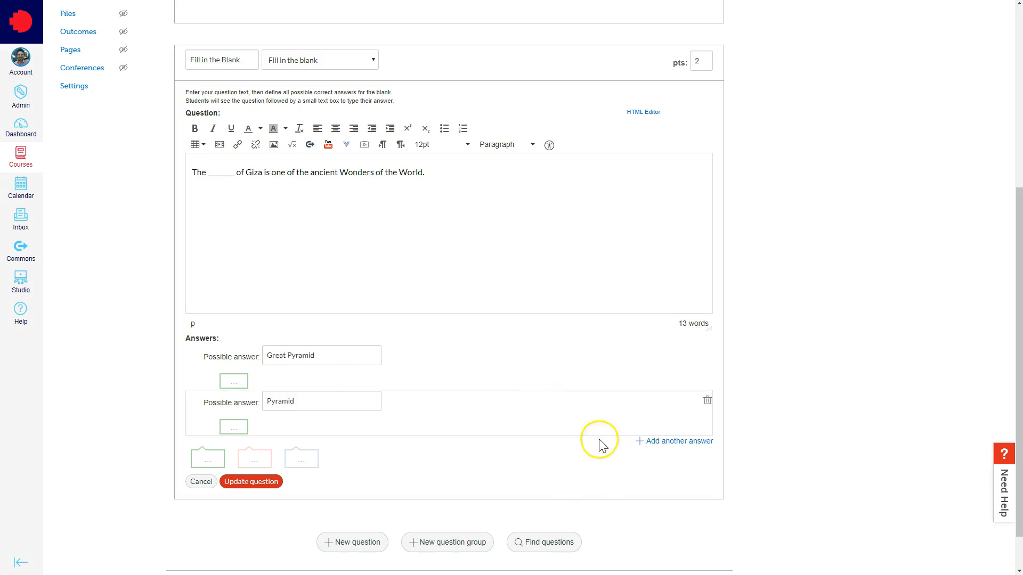
Add two more possible answers to the blank, "Great Pyramids" and "Pyramids"
click(674, 443)
scroll(477, 431, down, 1)
text(Great Pyramids)
click(674, 416)
text(Pyramids)
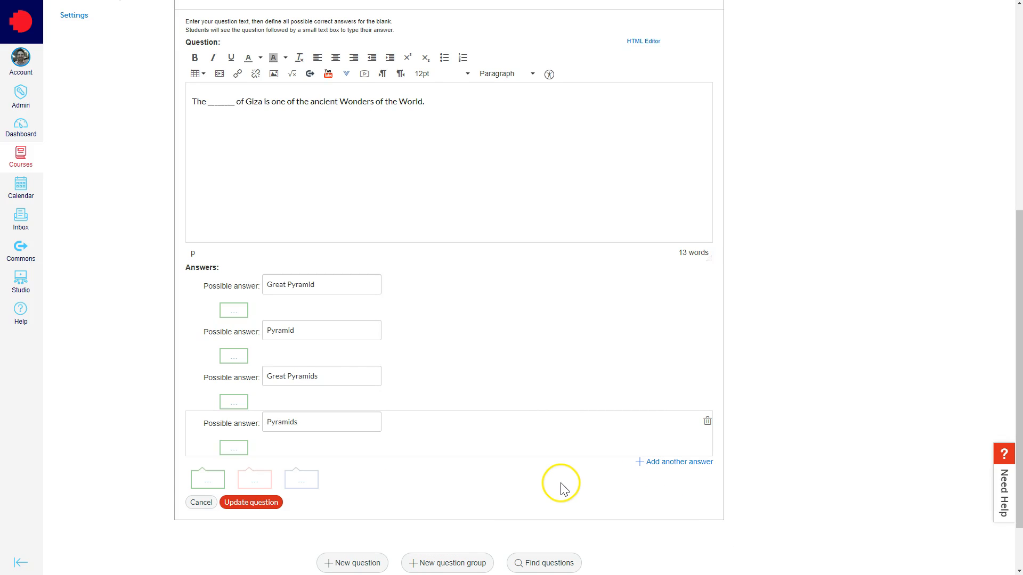
Add the correct answer comment "Well done!" to the fill-in-the-blank question and save the question's changes
click(208, 480)
text(Well done!)
scroll(720, 480, down, 4)
click(687, 481)
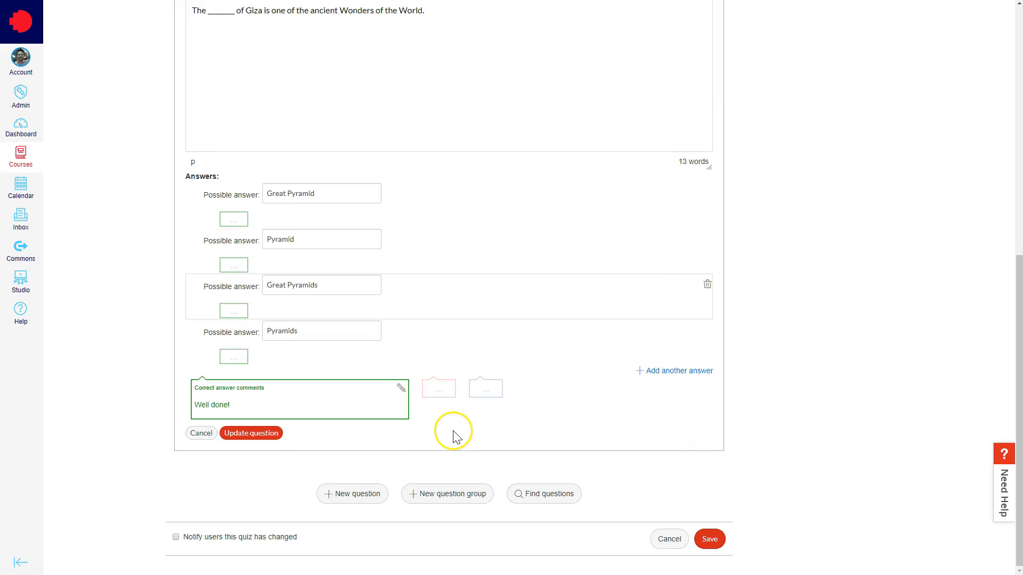
click(251, 433)
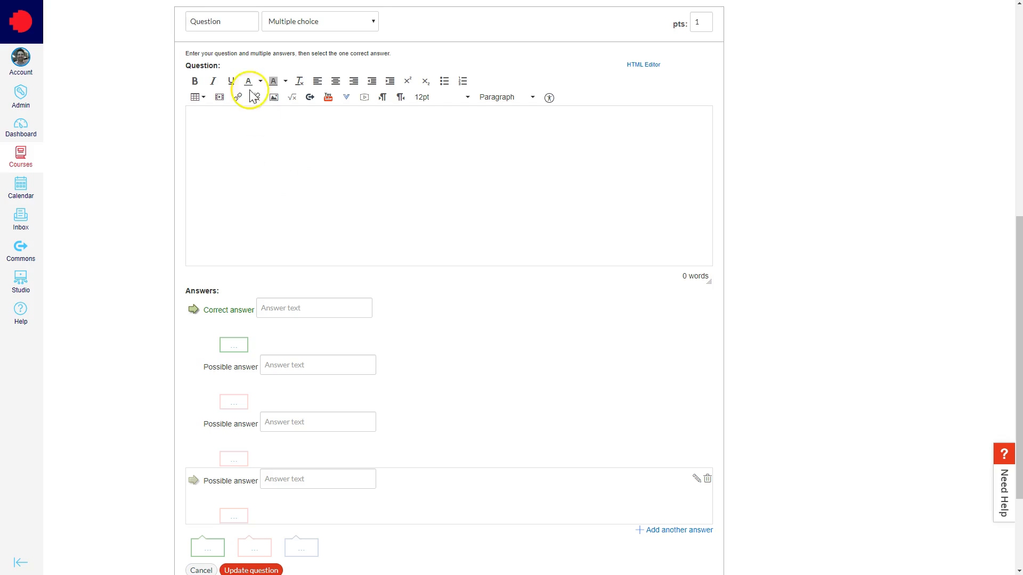
Name the new question "Fill in Multiple Blanks", with type Fill in multiple blanks and 2 points
double_click(215, 17)
text(Fill in)
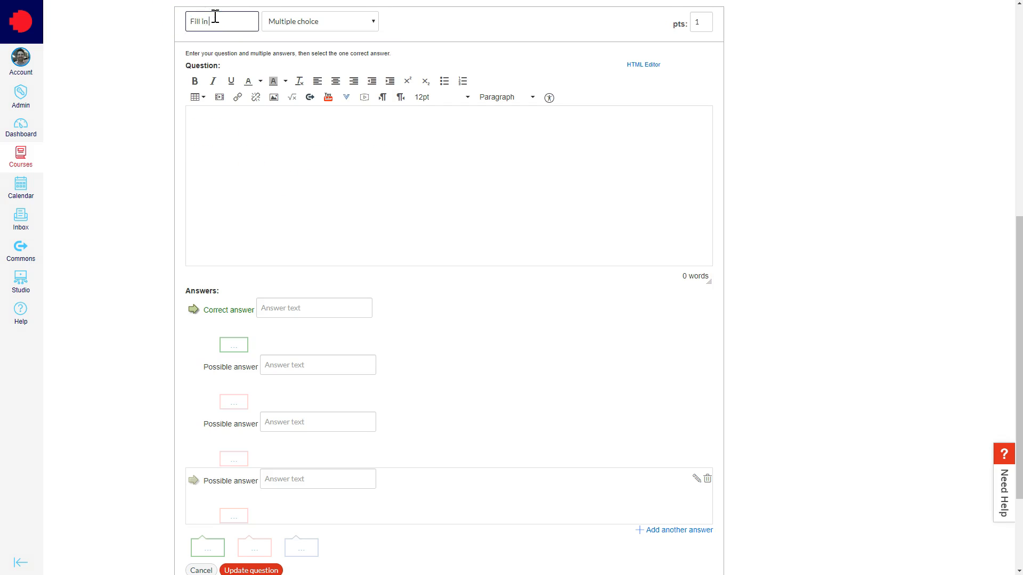
click(283, 25)
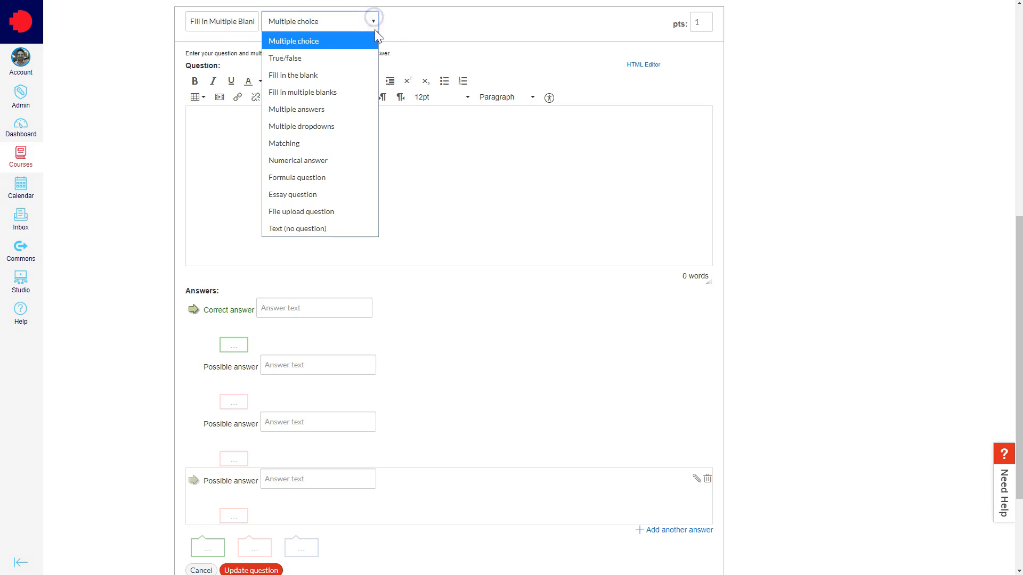
click(356, 93)
click(698, 22)
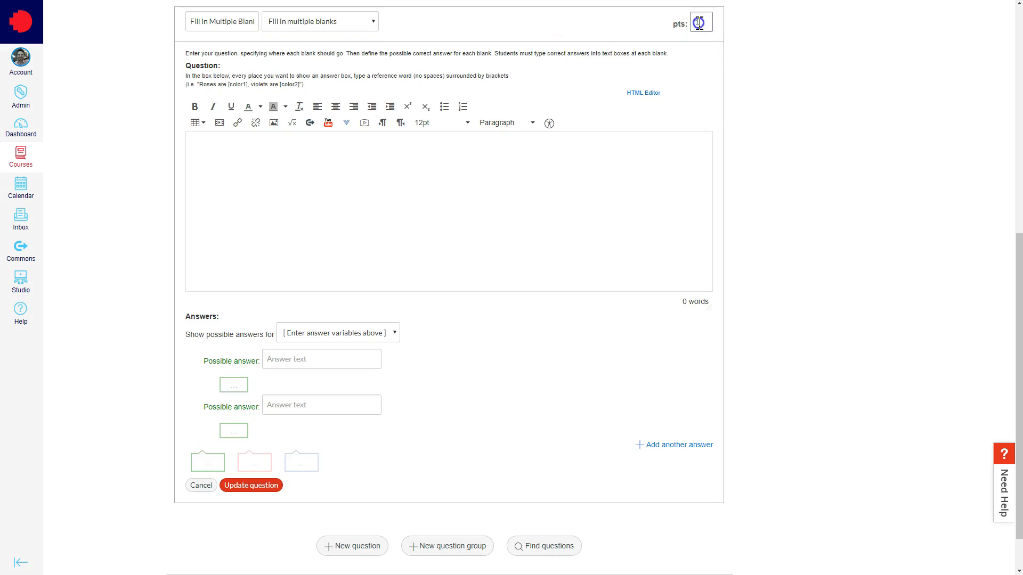
click(628, 35)
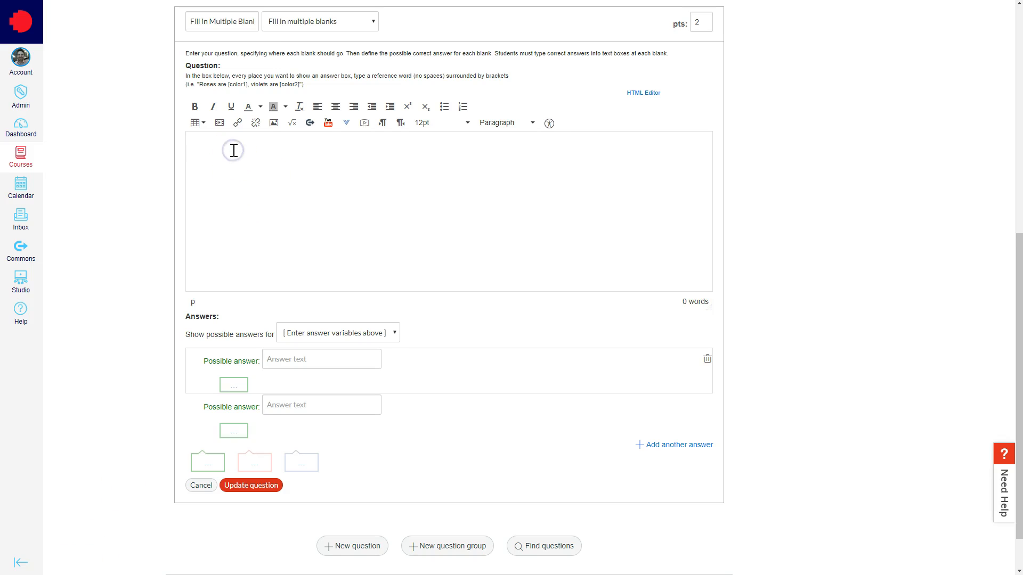
Enter the question text "The Hanging [Bank1] of [Blank2] is one of the ancient Wonders of the World."
text(The Hanging Gardens of Babylon is one of the ancient Wonders of the World.)
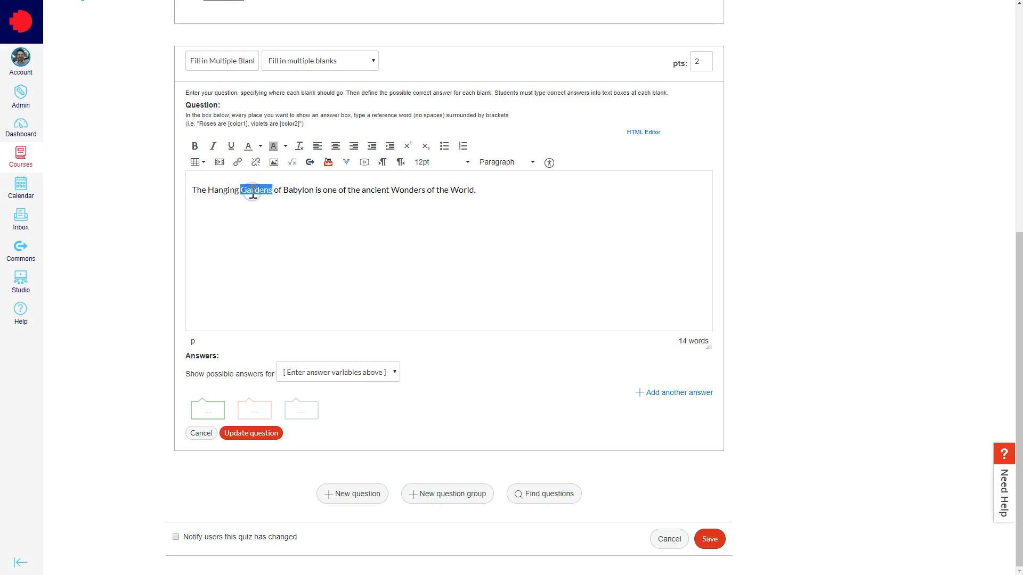
key(BackSpace)
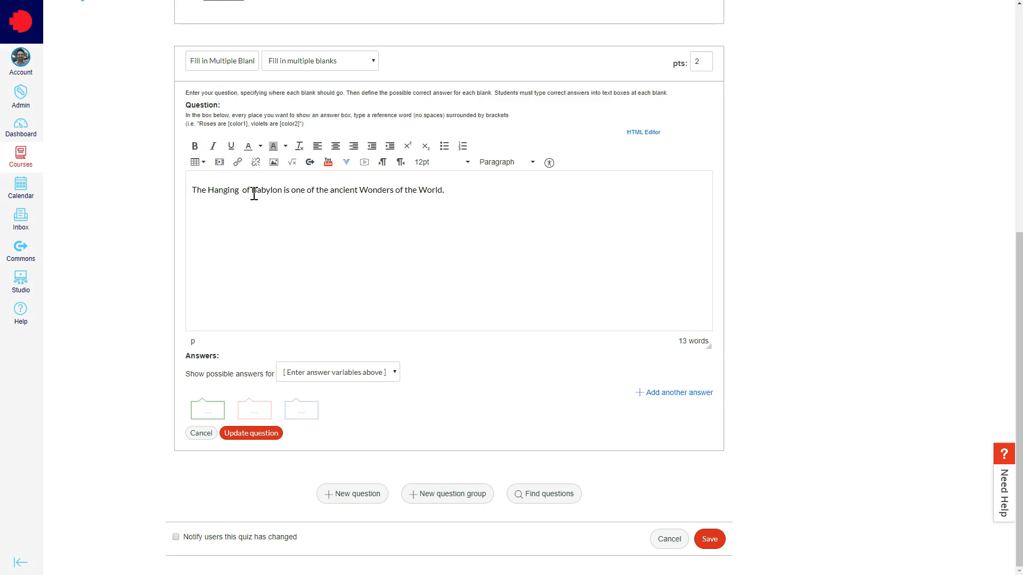
text([)
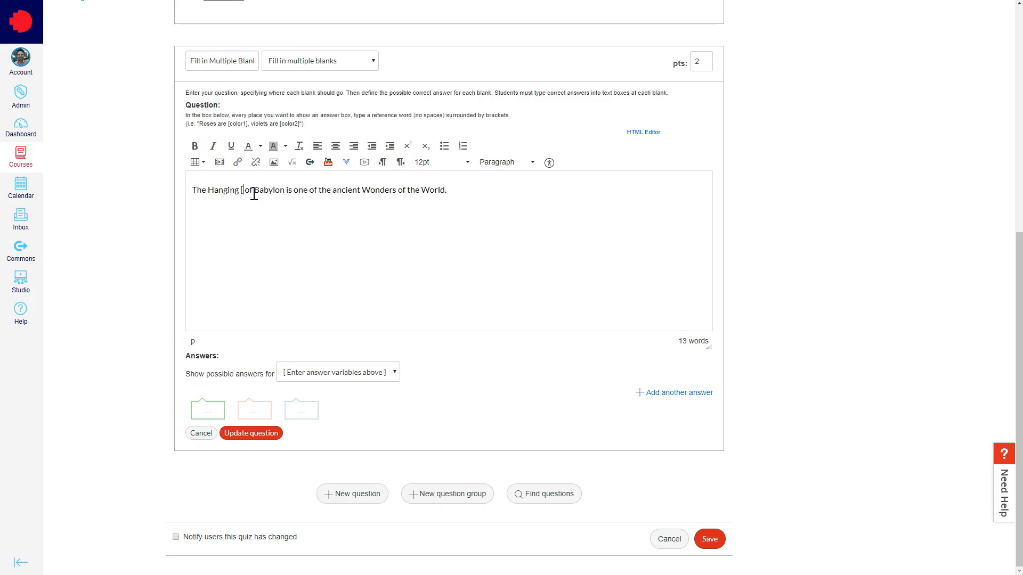
text(Blank1])
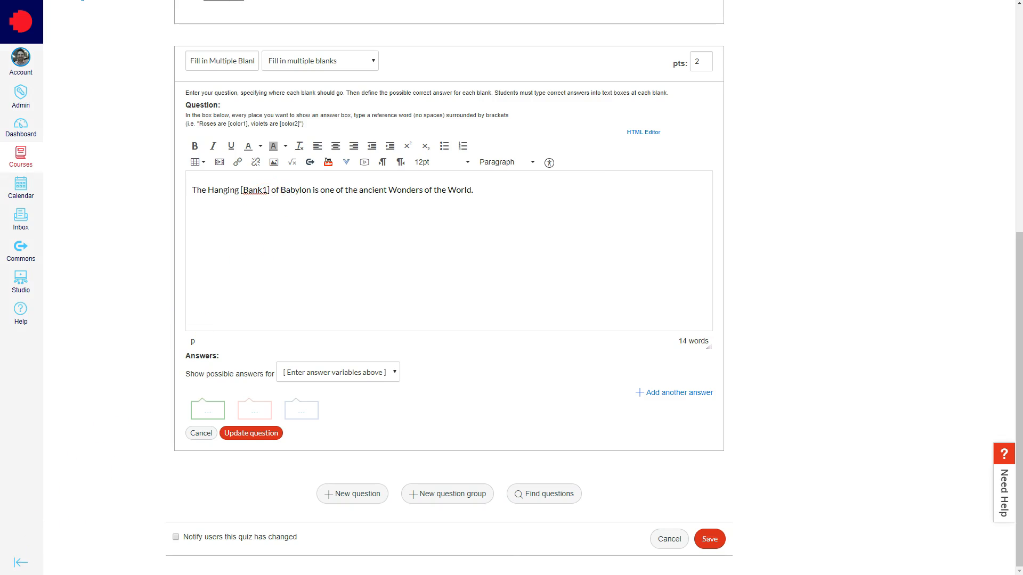
click(291, 151)
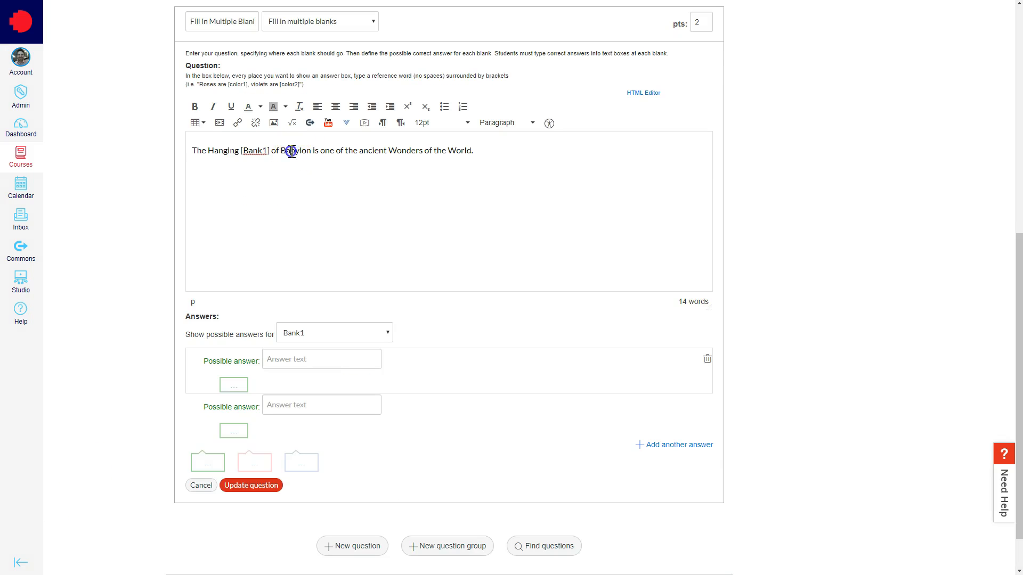
text([Blank2])
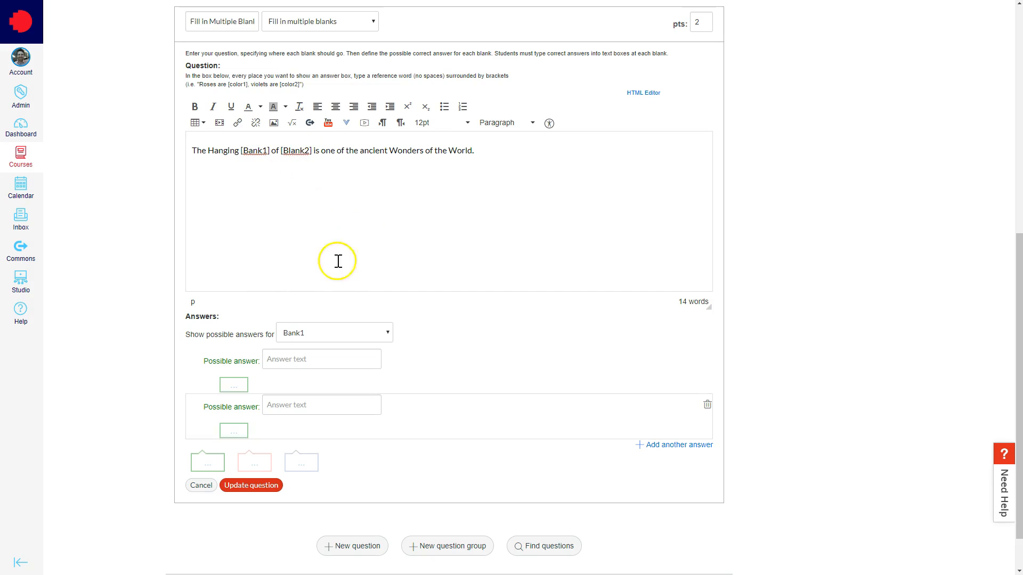
Enter "Gardens" and "Garden" as the possible answers for Bank1
click(388, 334)
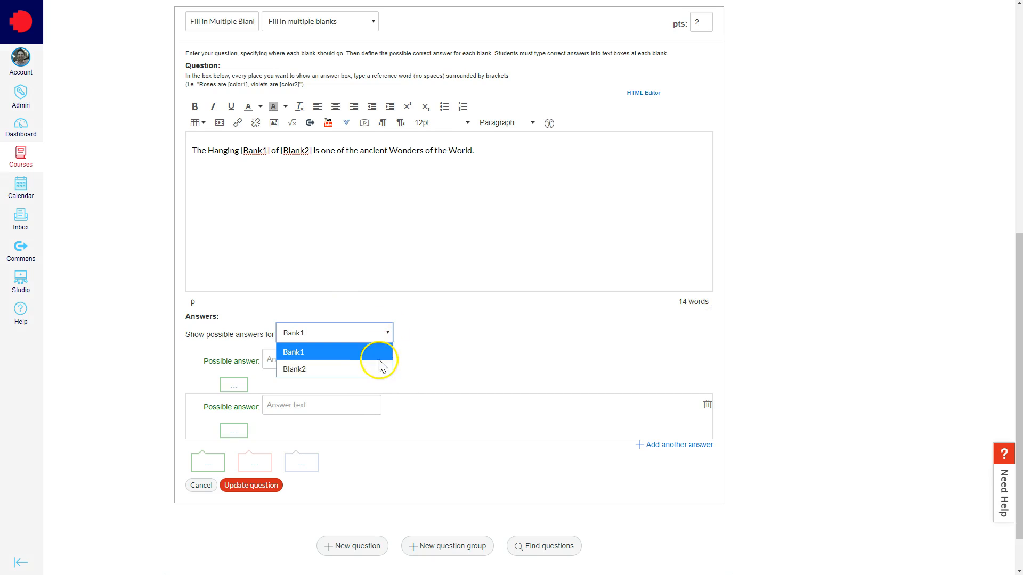
click(423, 327)
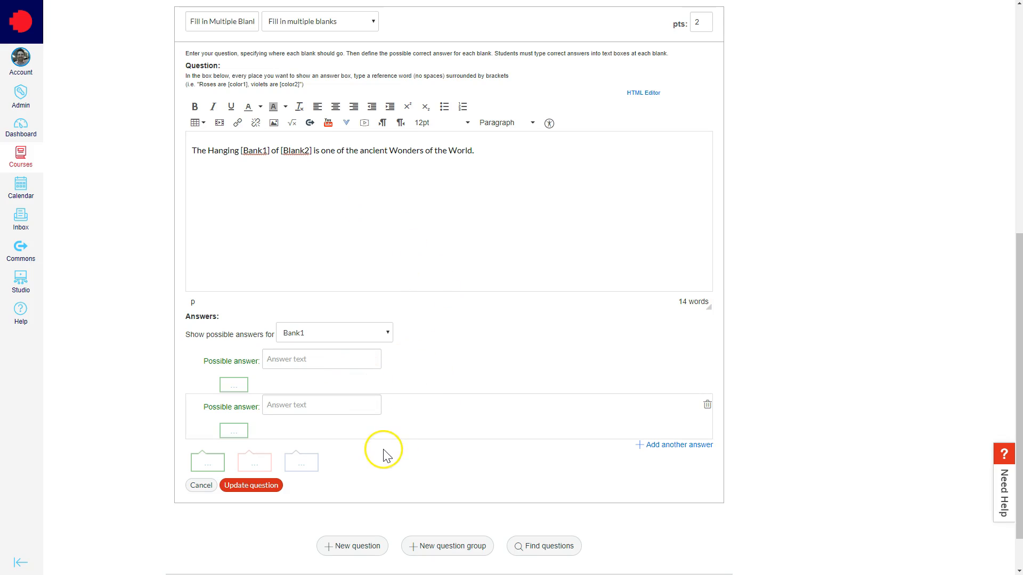
click(327, 359)
click(372, 359)
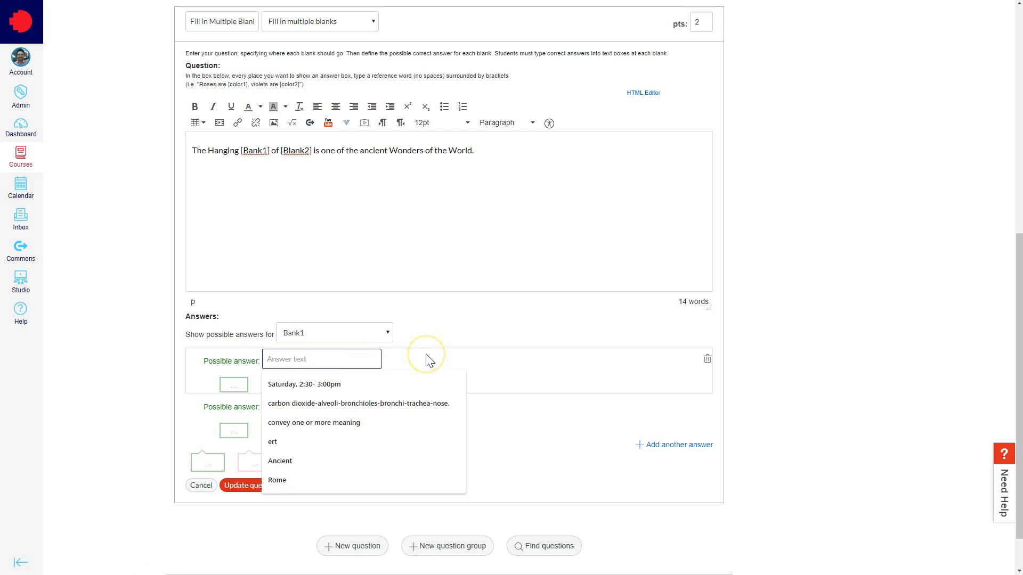
text(Gardens)
click(339, 403)
text(Garden)
click(728, 429)
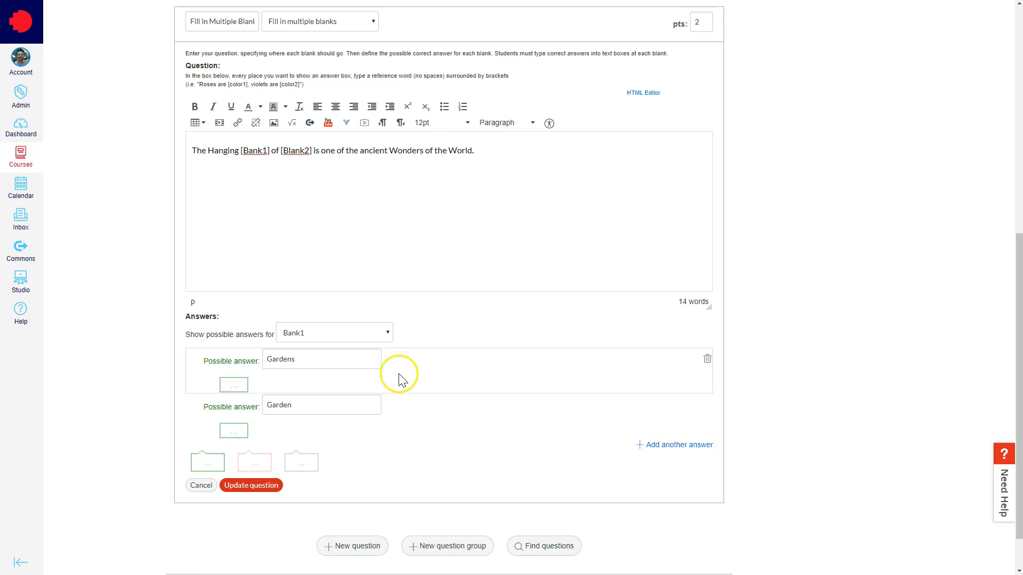
Enter "Babylon" as the possible answer for Blank2 and delete its empty second answer
click(387, 333)
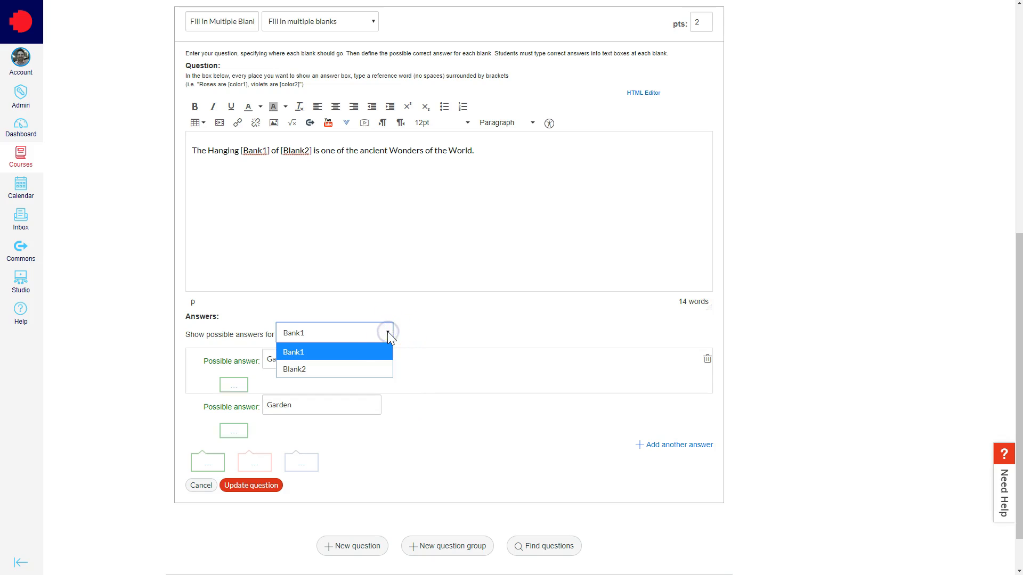
click(318, 370)
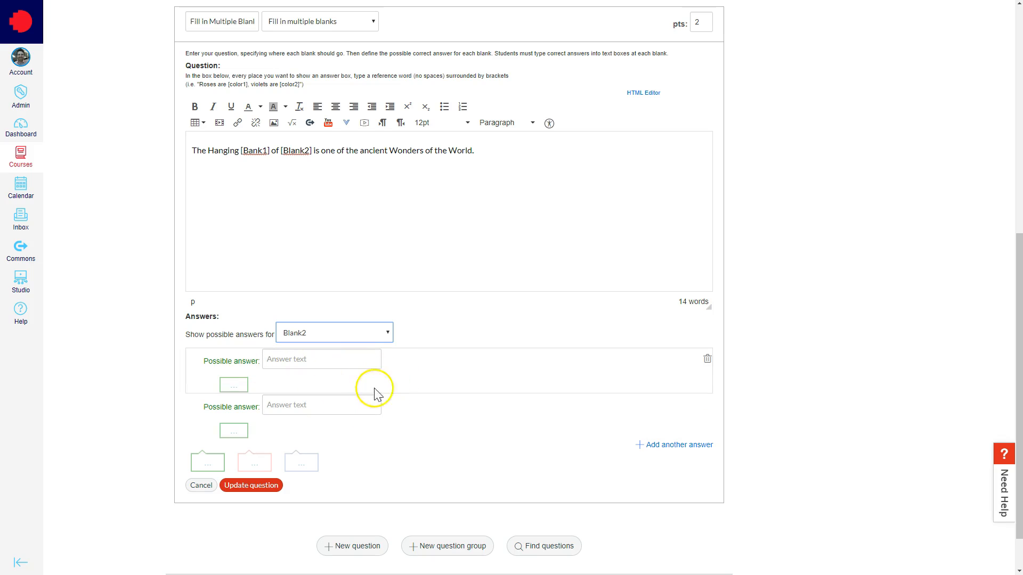
click(345, 364)
text(Babylon)
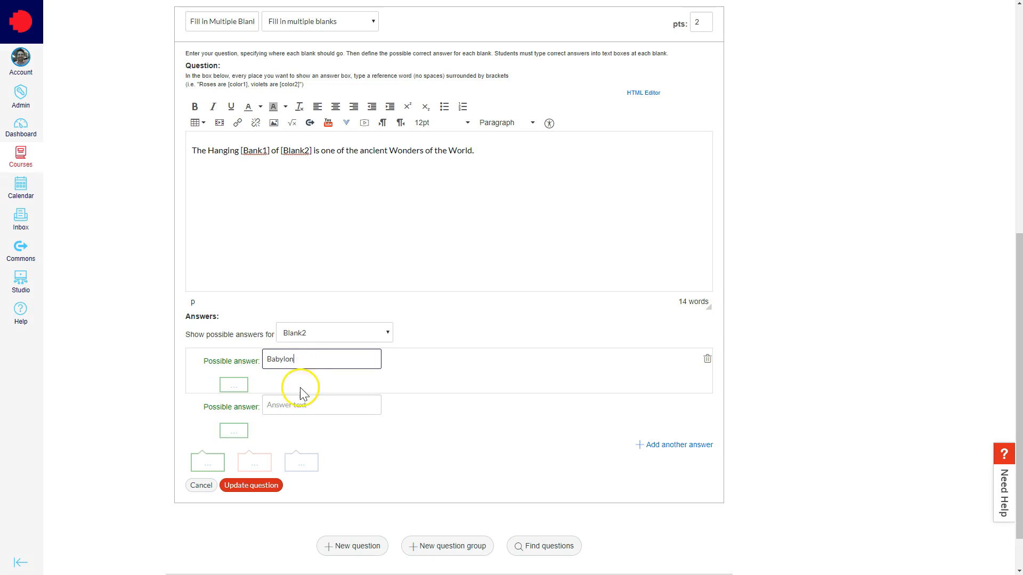
click(432, 375)
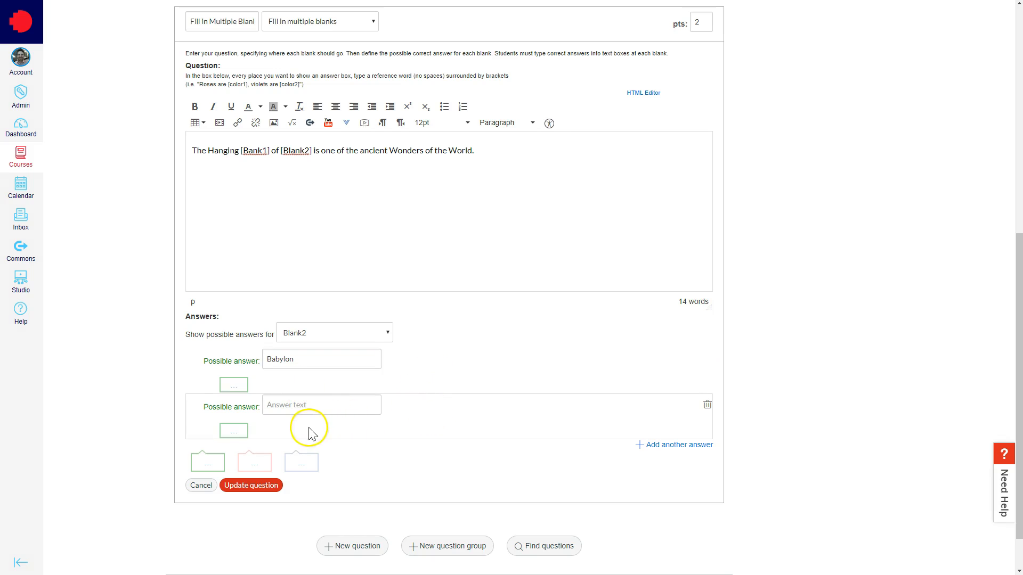
click(708, 405)
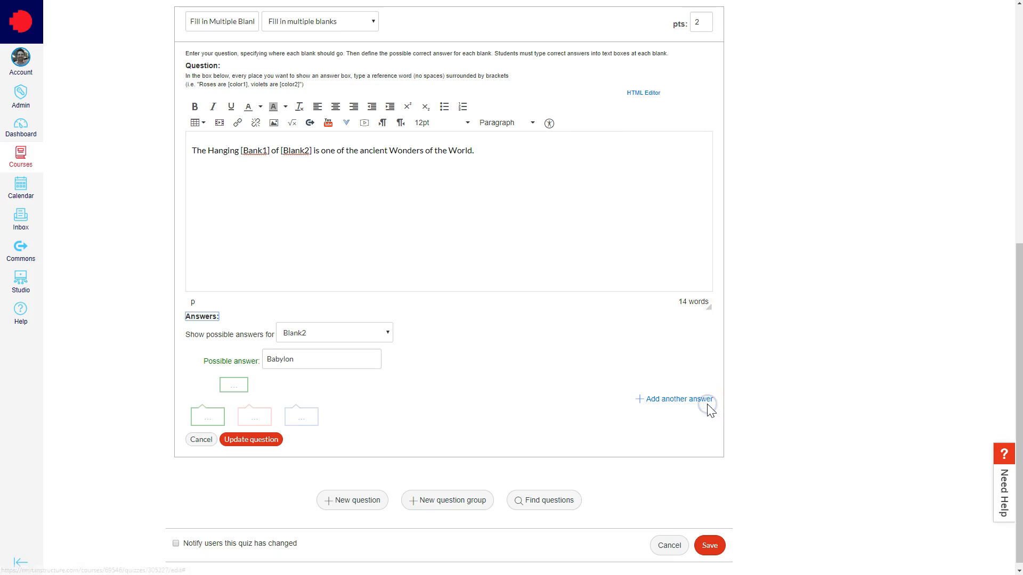
Show the possible answers for Bank1 again and save the multiple-blanks question
click(387, 334)
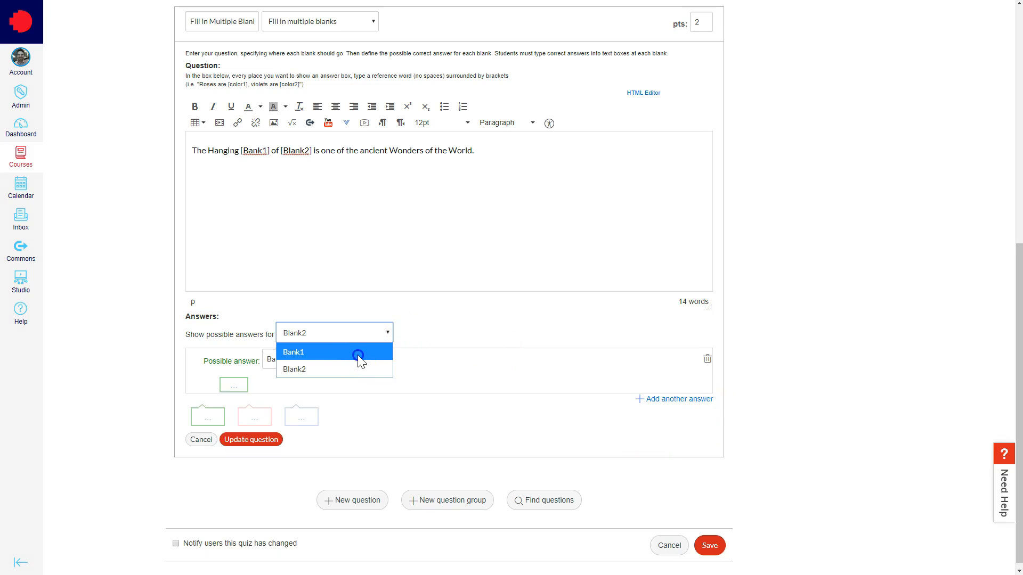
click(358, 354)
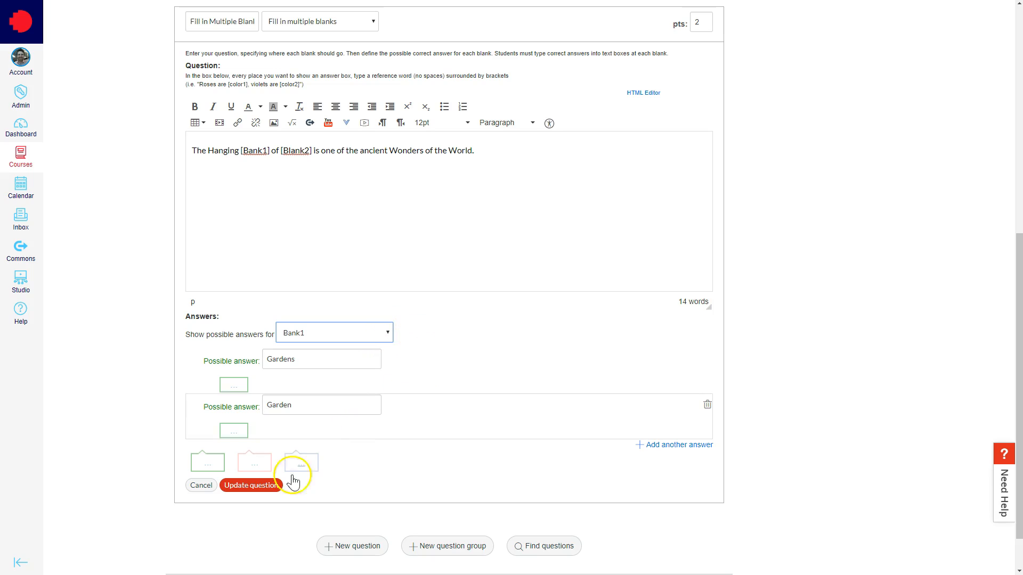
click(248, 486)
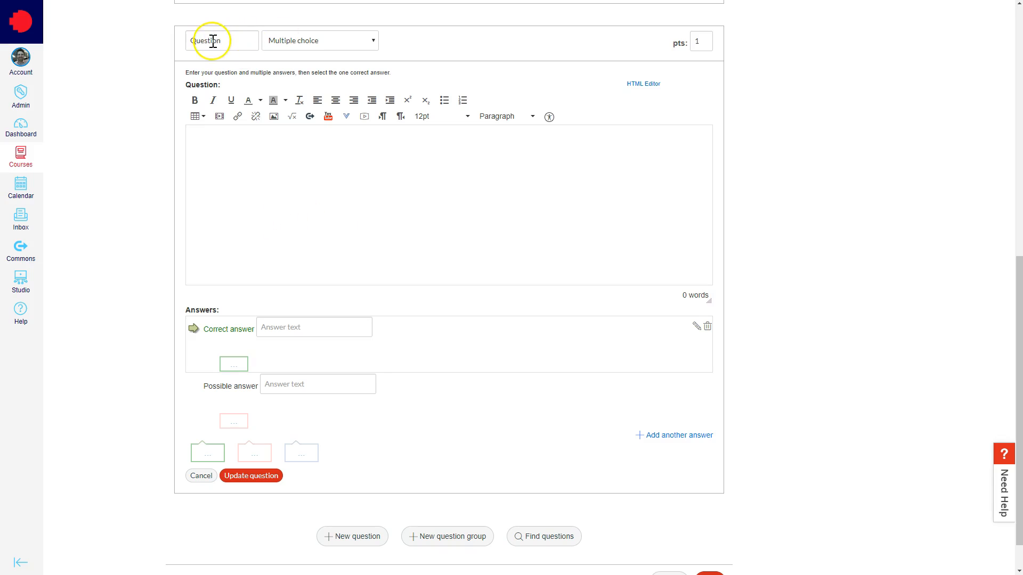
Set up a 2-point Multiple answers question named "Multiple Answers" asking "Which of the following are listed as one of the 7 Wonder of the Ancient World?"
double_click(213, 41)
text(Multiple Answers)
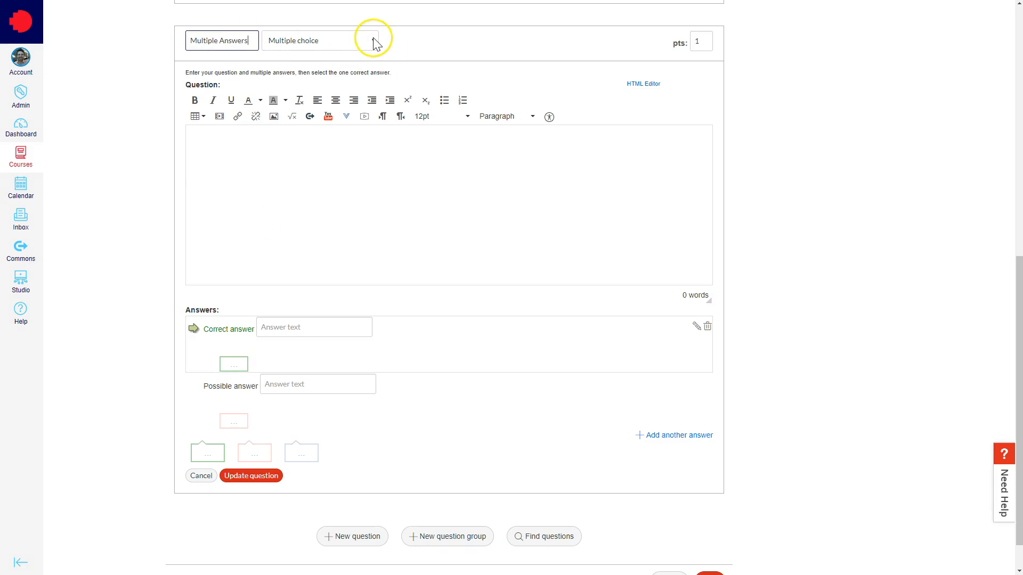
click(373, 40)
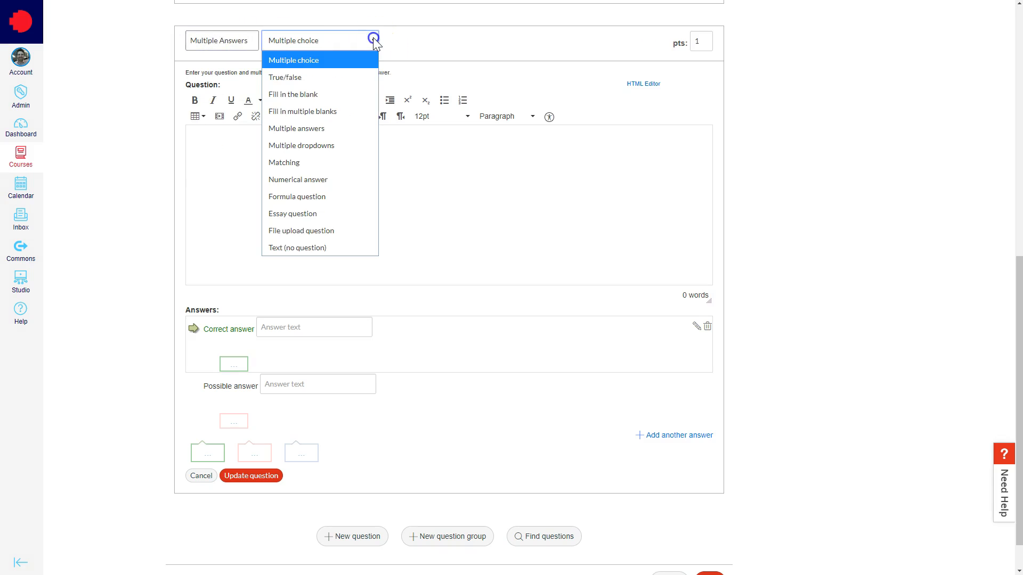
click(353, 128)
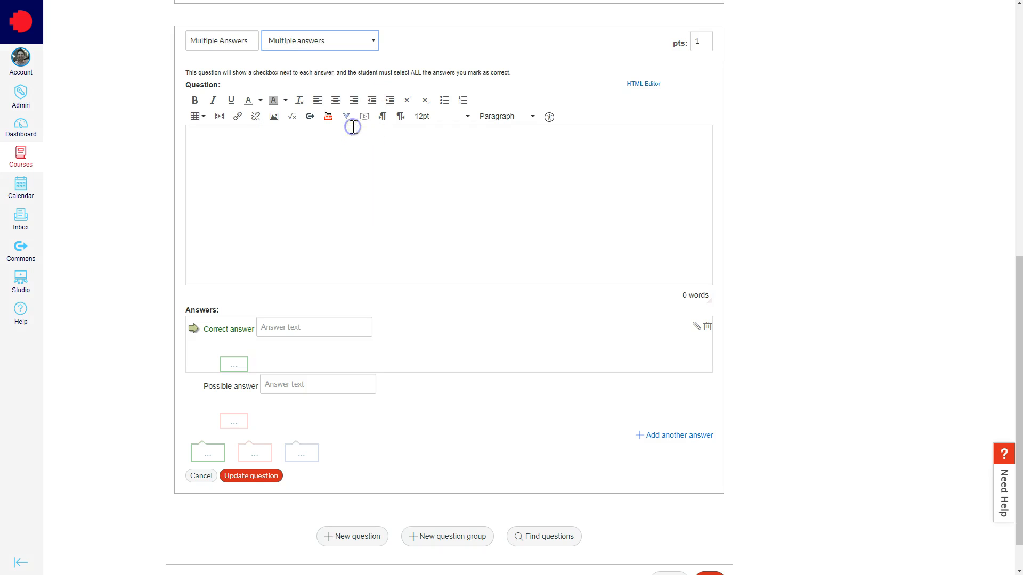
double_click(700, 41)
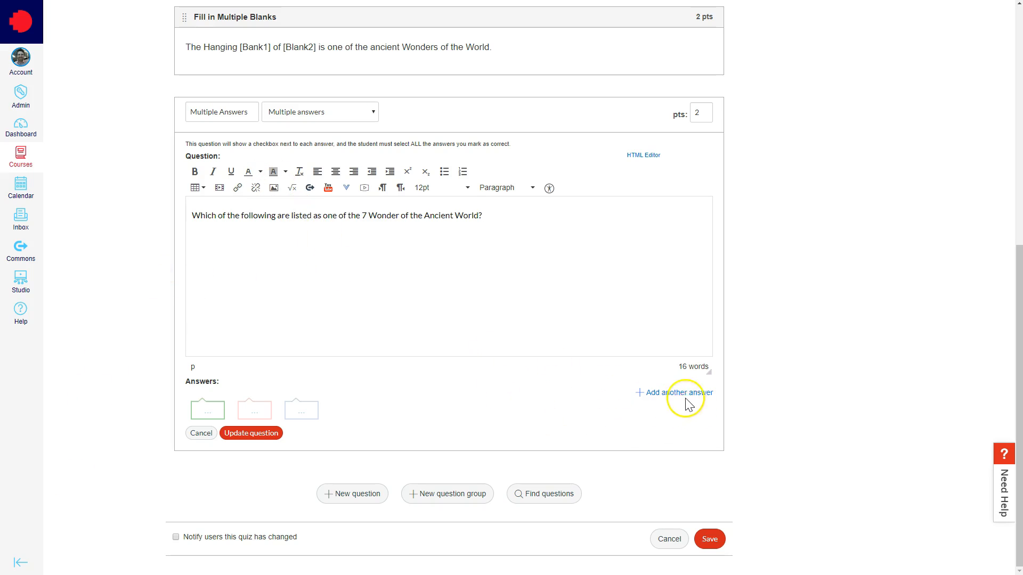
Add three possible answers to the question: "Great Pyramid of Giza", "Statue of Zeus" and "Roman Colosseum"
click(666, 394)
text(Great Pyramid of Giza)
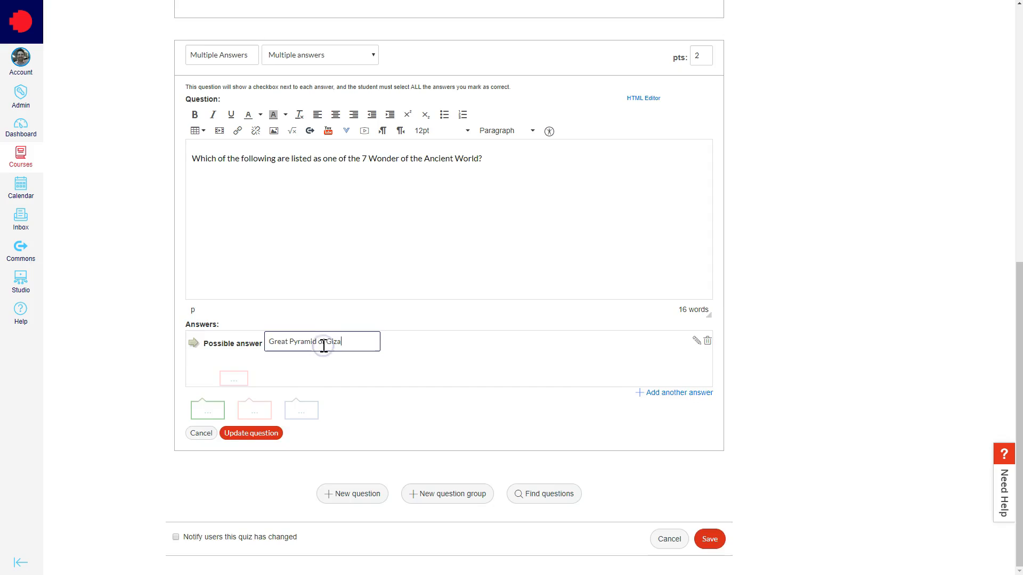
click(669, 393)
click(324, 389)
text(Statue of Zeus)
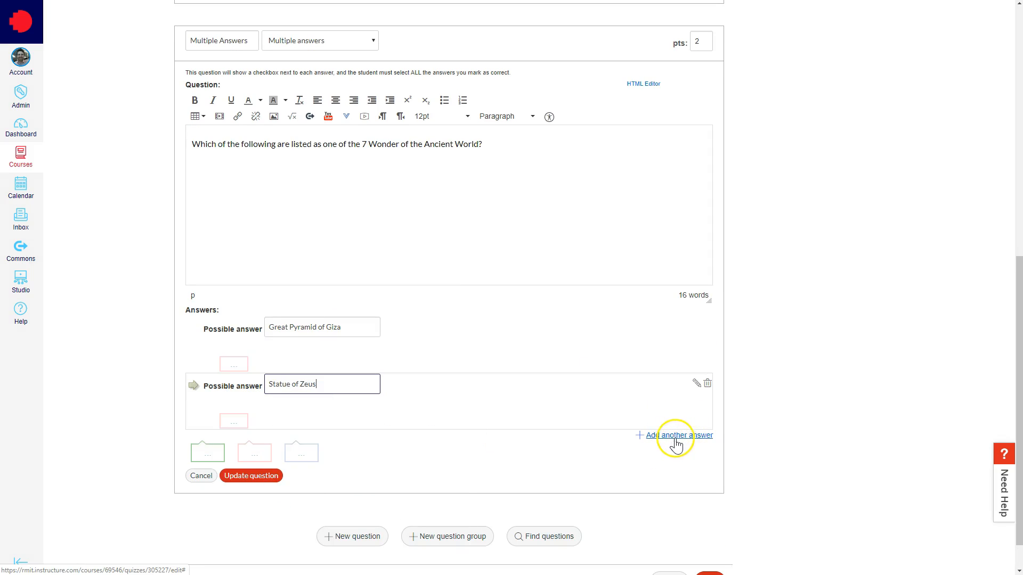
click(681, 436)
text(Roman Colosseum)
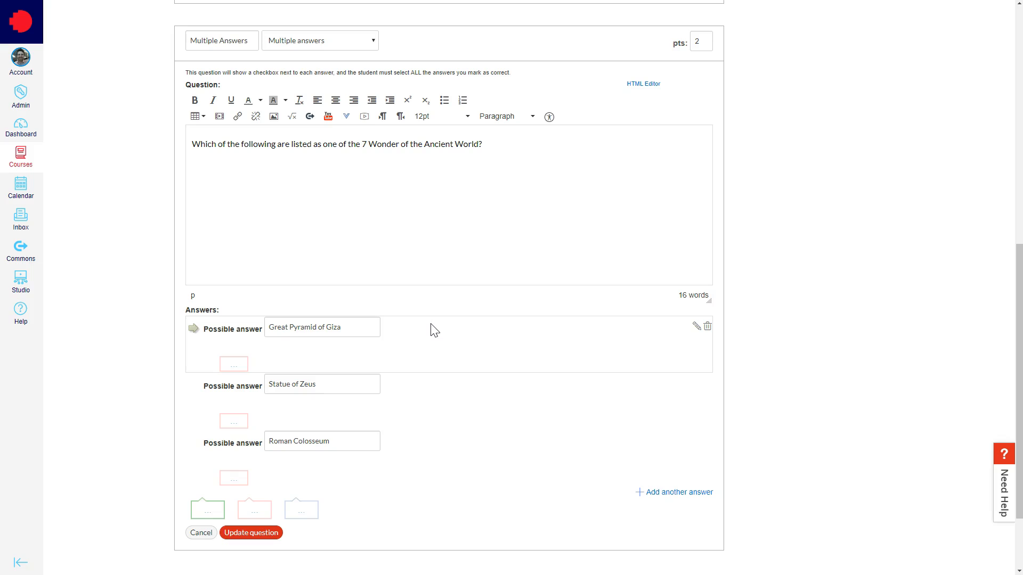
Mark "Great Pyramid of Giza" and "Statue of Zeus" as correct answers and save the question
click(195, 332)
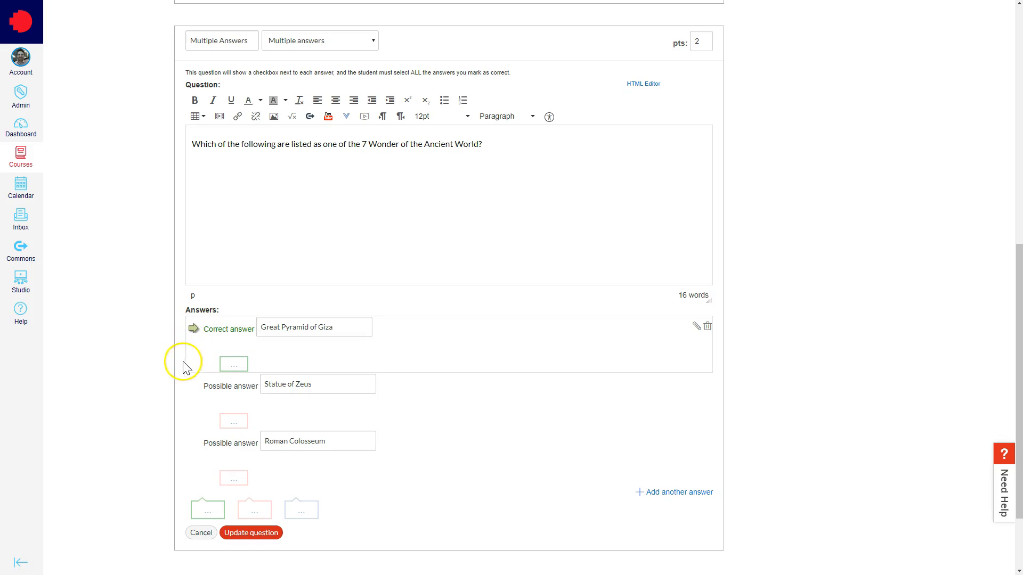
click(193, 387)
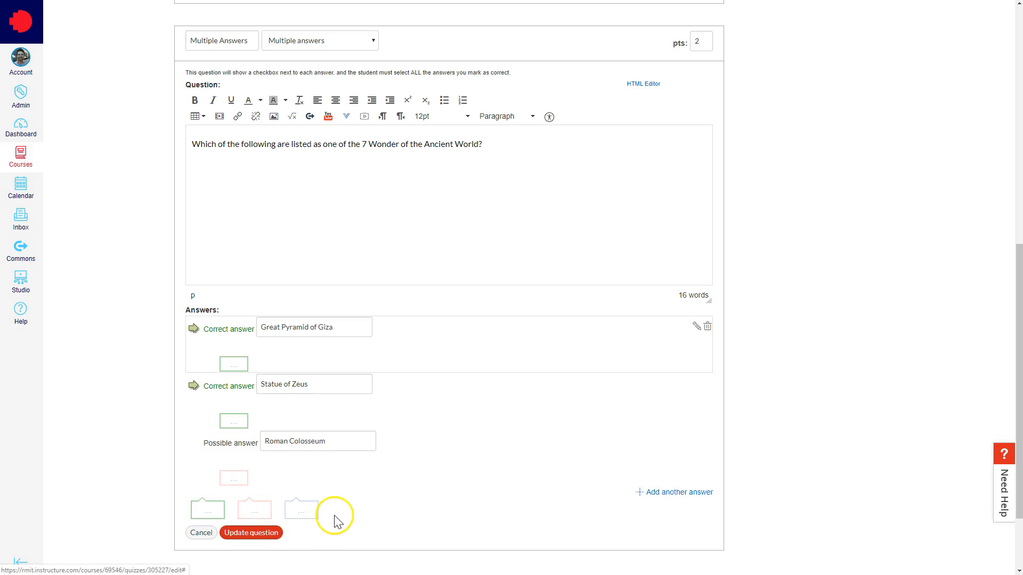
click(251, 533)
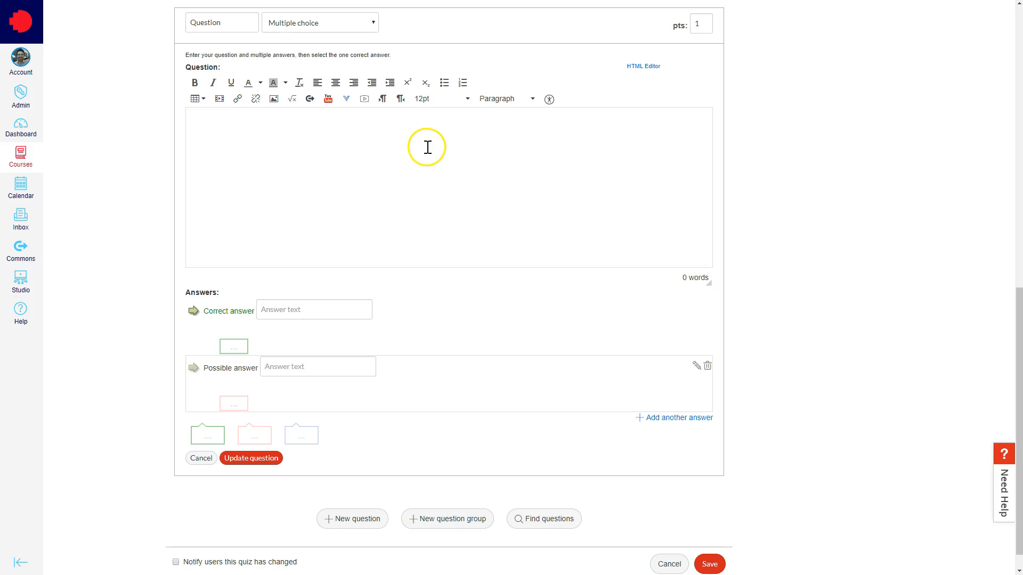
Name the new question "Multiple Dropdown", make it a Multiple dropdowns question and set it to 2 points
double_click(236, 24)
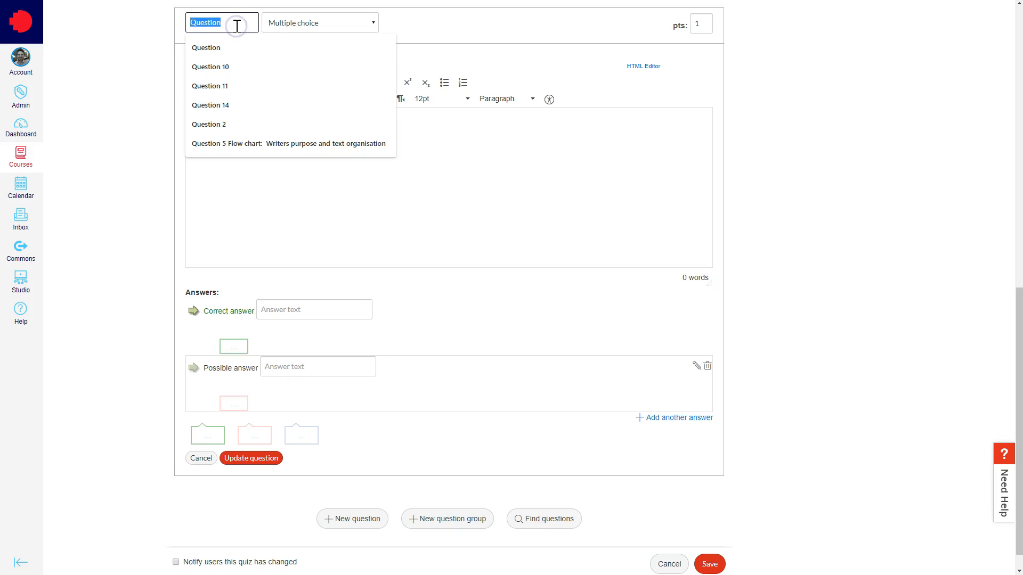
text(Multiple Dropdow)
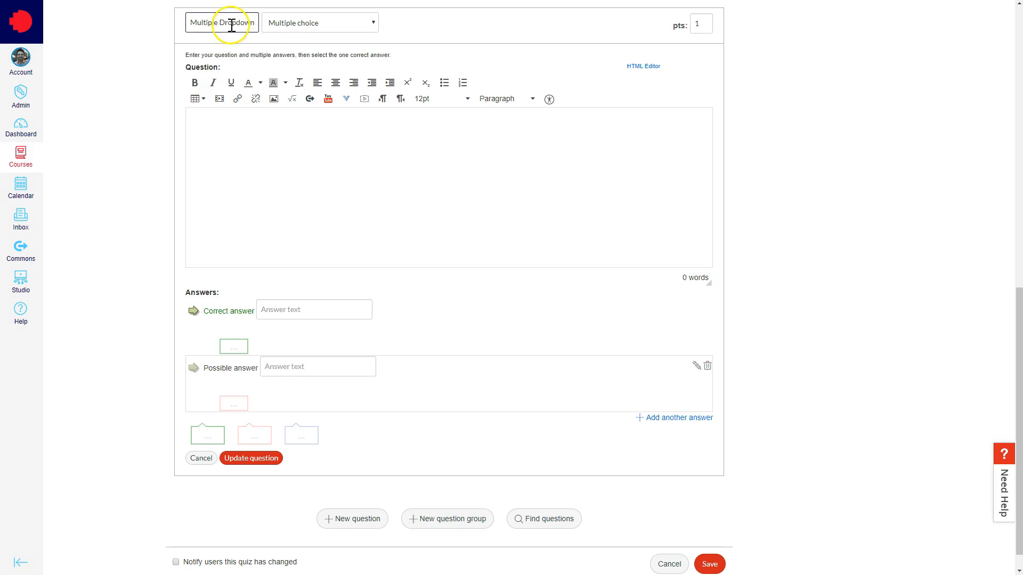
click(373, 22)
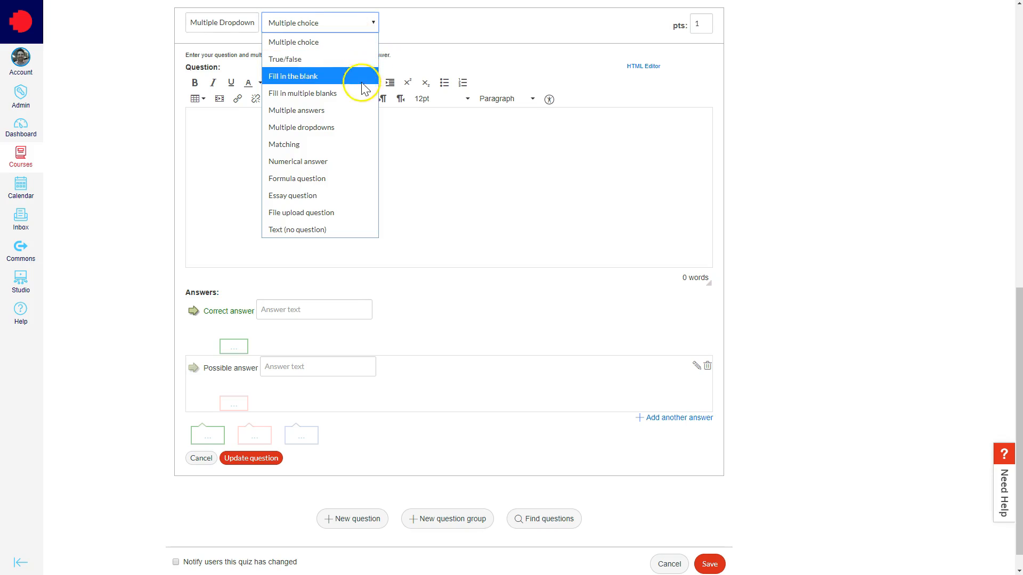
click(331, 127)
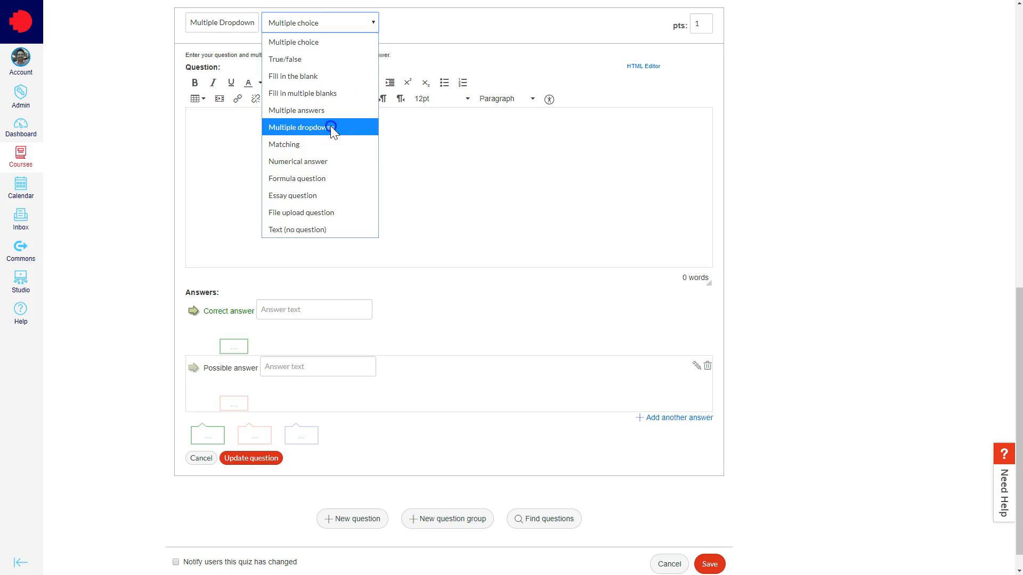
double_click(708, 24)
text(2)
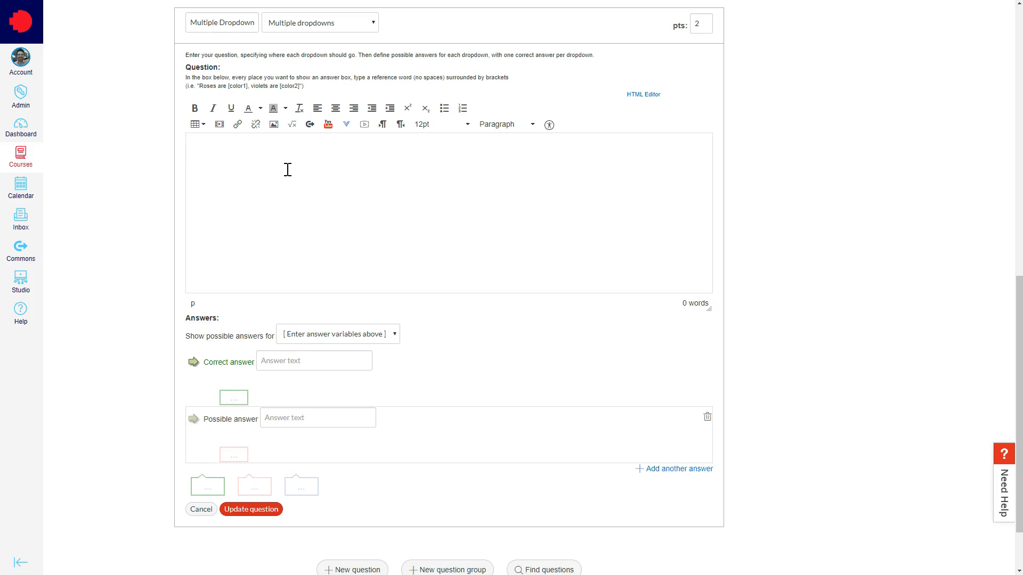
Enter the question "The Lighthouse of Alexandria suffered extensive damage from multiple earthquakes between the years [Year1] AD and [Year2] AD." and show answers for Year1
text(The Lighthouse of Alexandria suffered extensive damage from multiple earthquakes between the years [Year1] AD and [Year2] AD.)
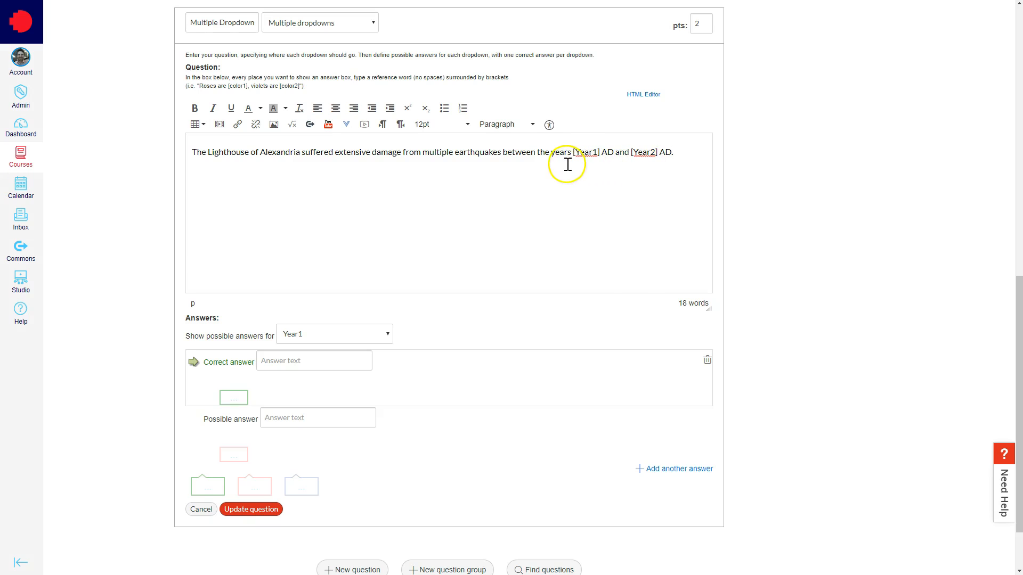
click(389, 334)
click(379, 356)
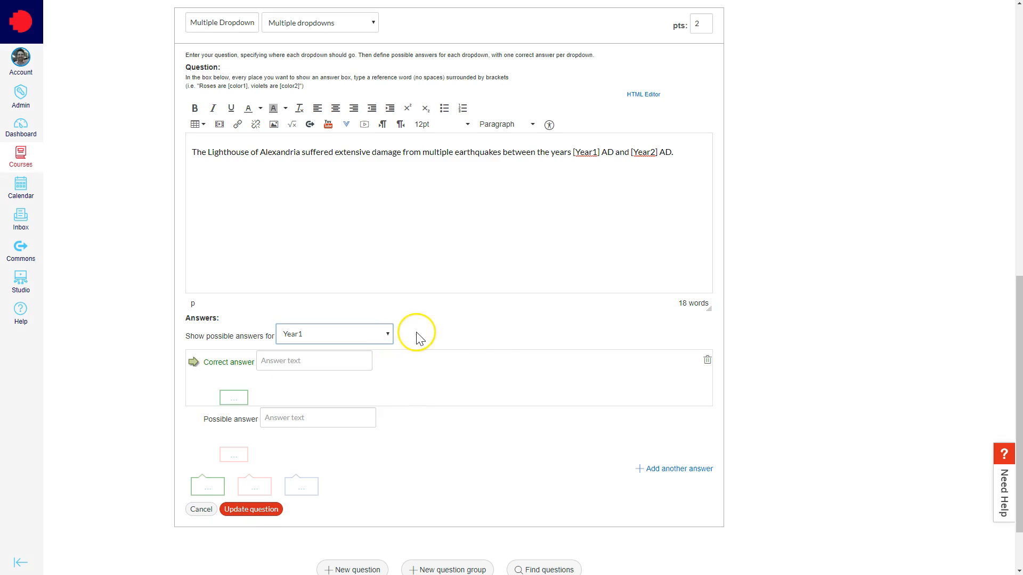
click(780, 228)
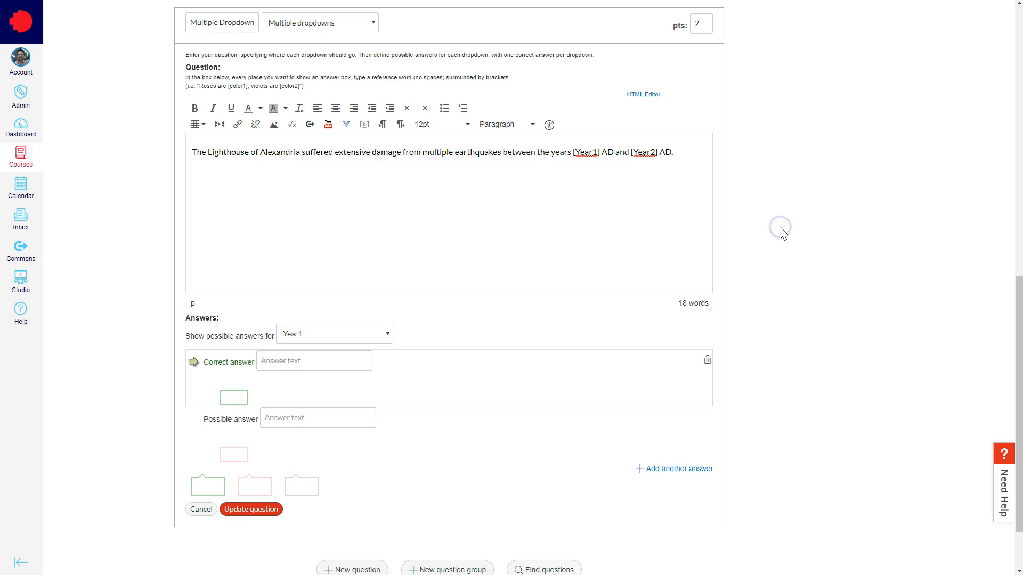
click(441, 267)
click(391, 334)
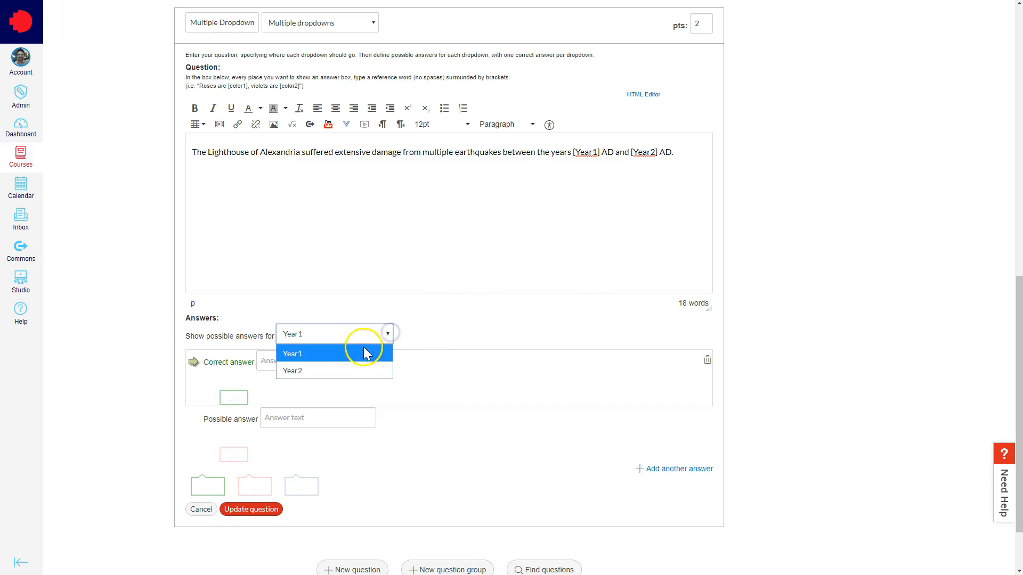
click(369, 349)
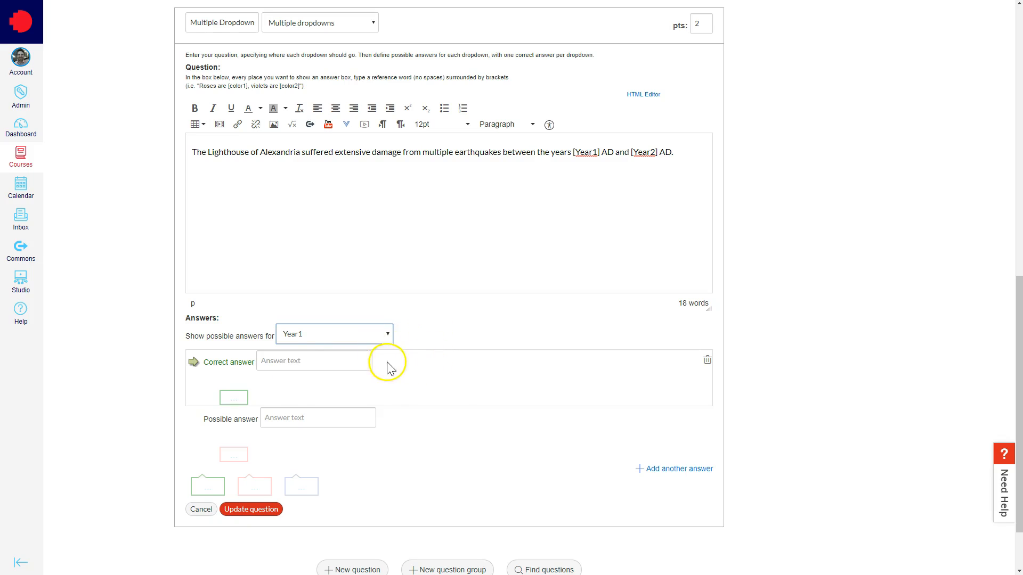
Add the possible answers 856, 956 and 1056 for Year1 and mark 956 as the correct answer
click(322, 360)
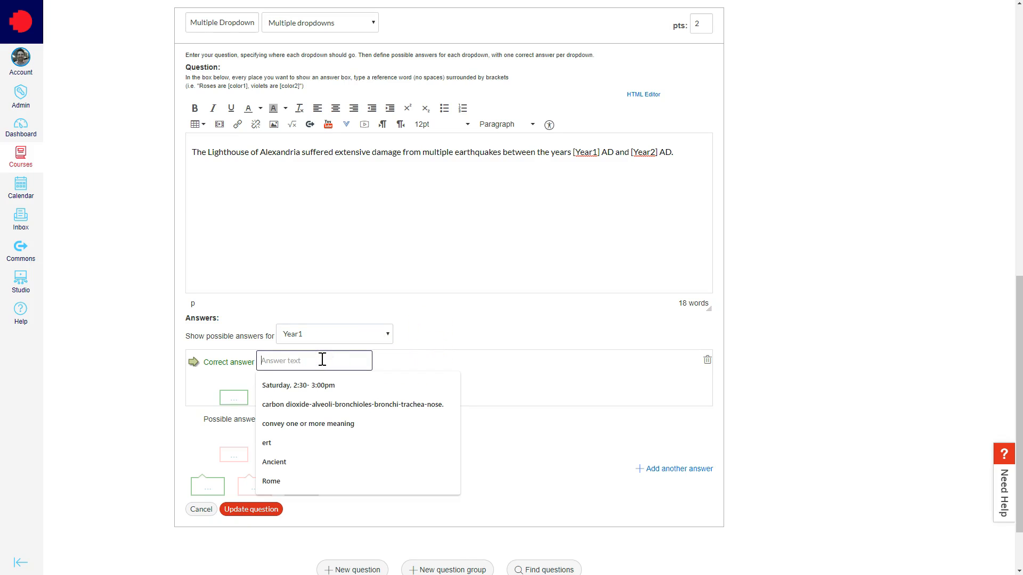
text(856)
click(322, 418)
text(956)
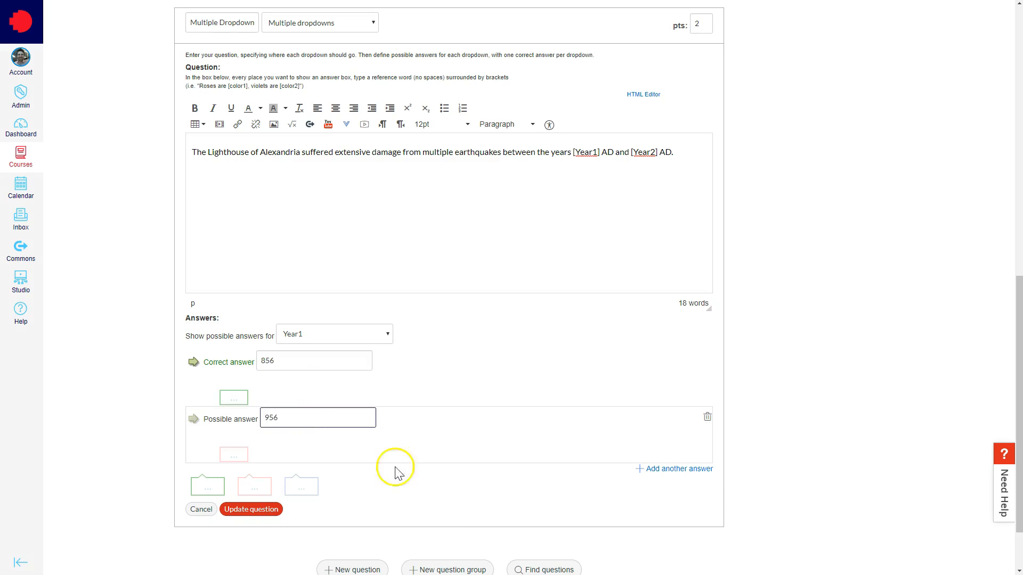
click(680, 472)
click(345, 476)
text(1056)
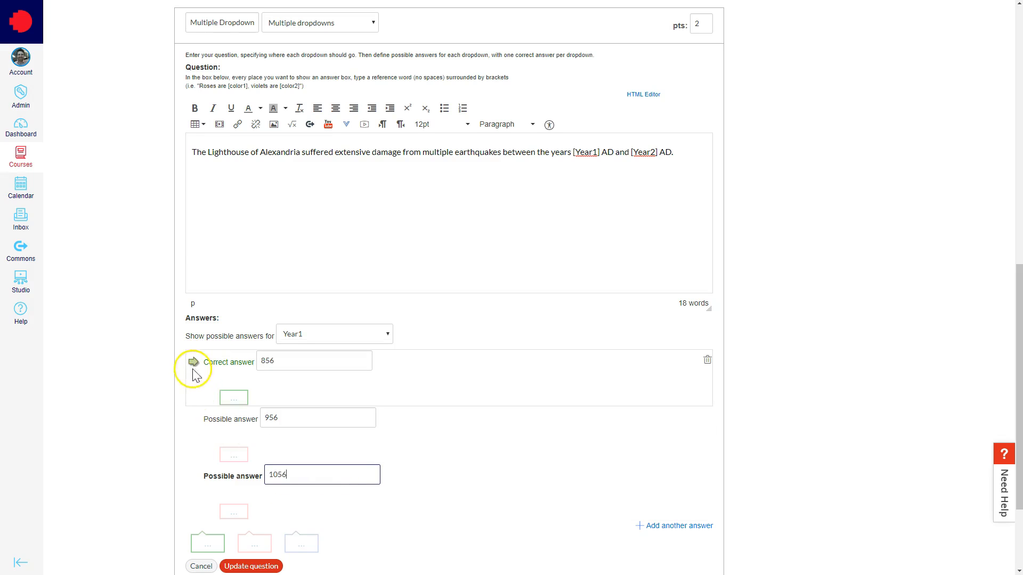
click(194, 420)
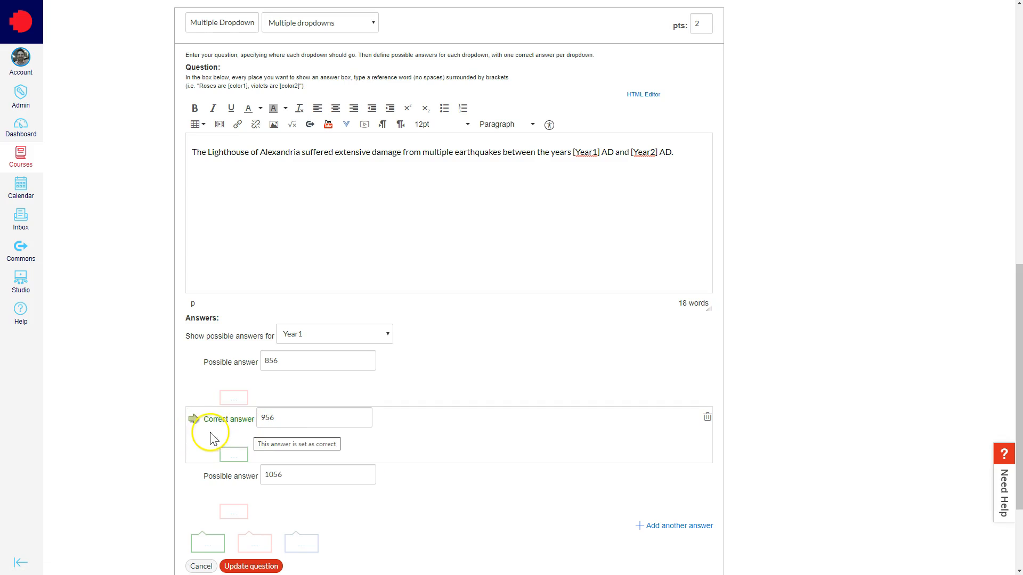
Show the possible answers for Year2 and add 1300, 1323 and 1332
click(389, 335)
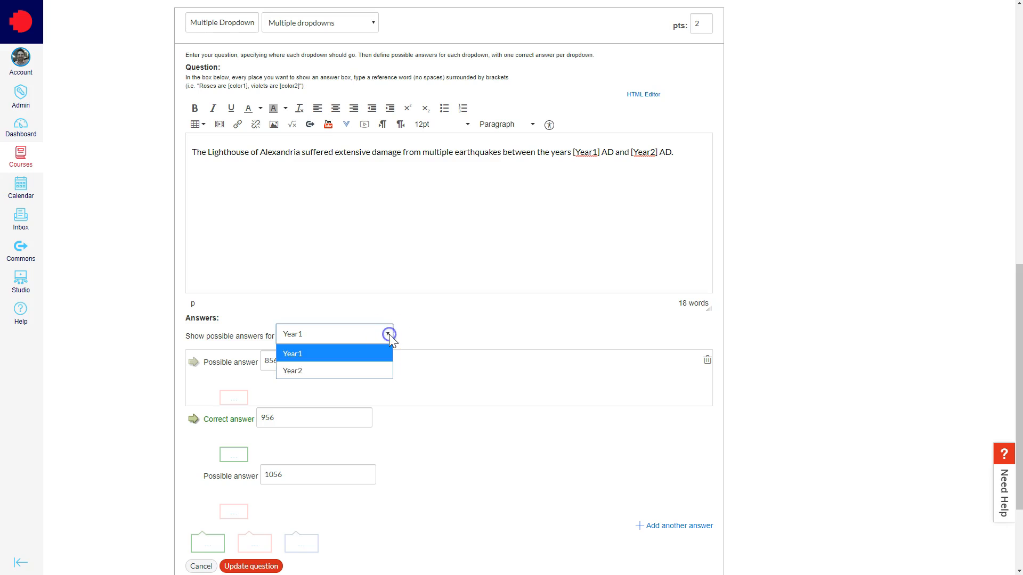
click(374, 372)
click(349, 365)
text(1300)
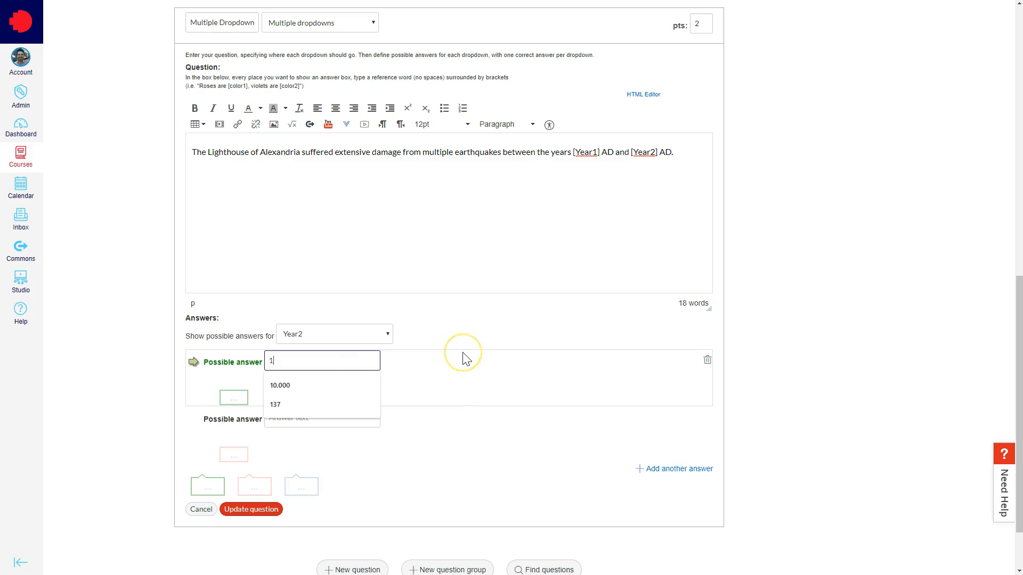
click(327, 418)
text(1323)
click(674, 469)
click(345, 475)
text(1332)
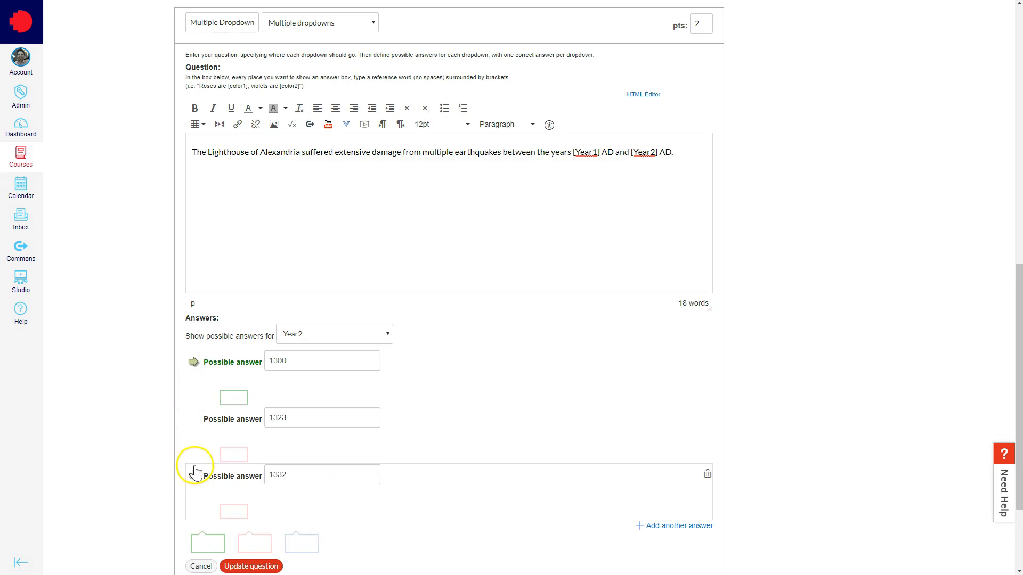
Mark 1323 as the correct answer for Year2 and save the multiple-dropdowns question
click(194, 420)
scroll(126, 448, down, 1)
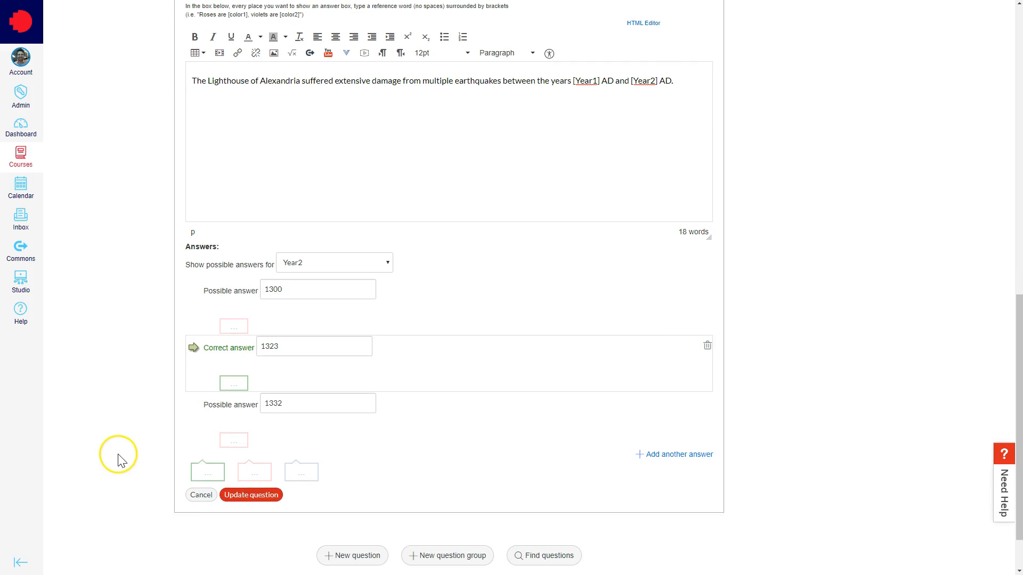
click(256, 495)
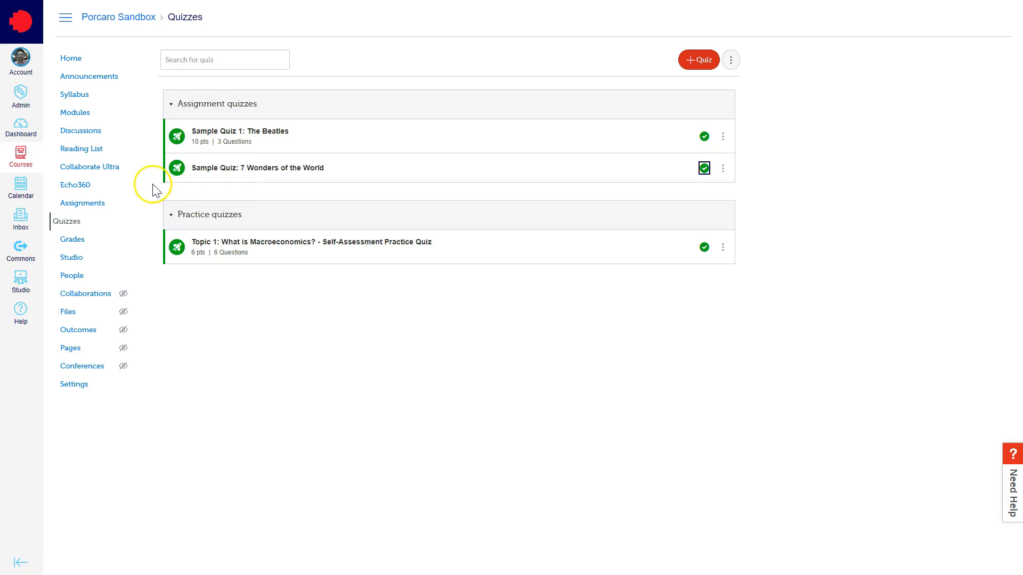
Enter student view from the course home page and start taking "Sample Quiz: 7 Wonders of the World"
click(71, 60)
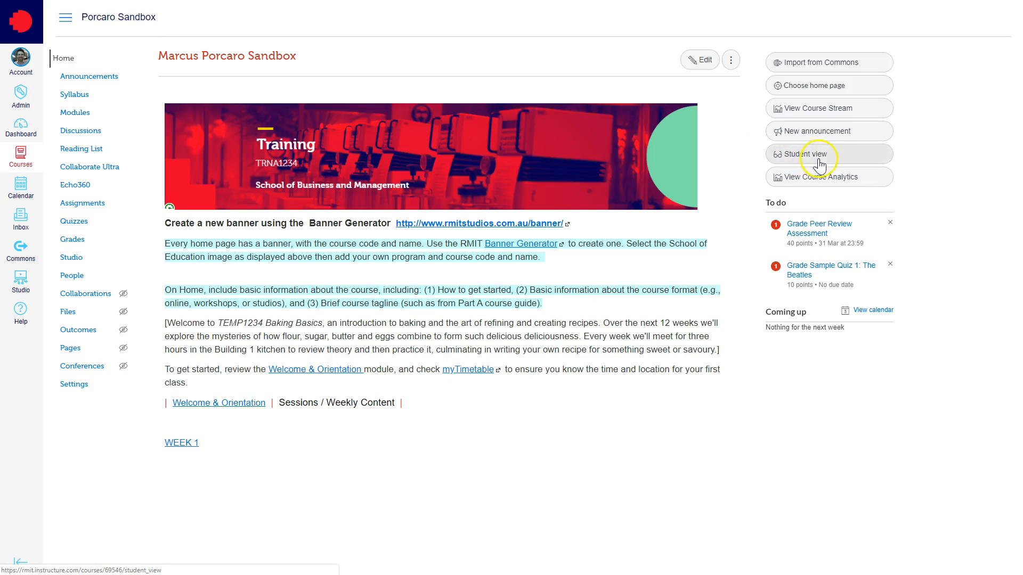
click(810, 164)
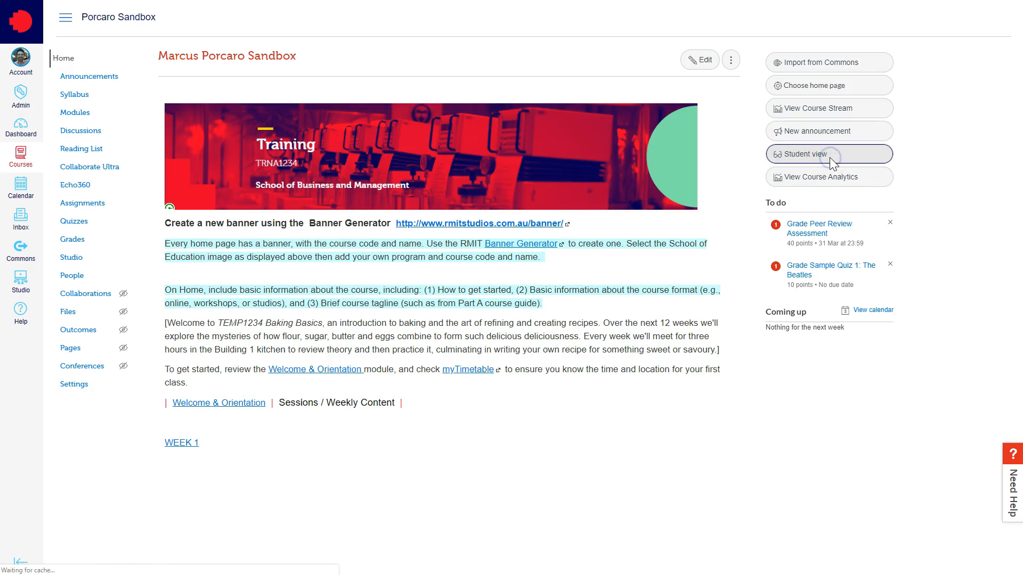
click(74, 223)
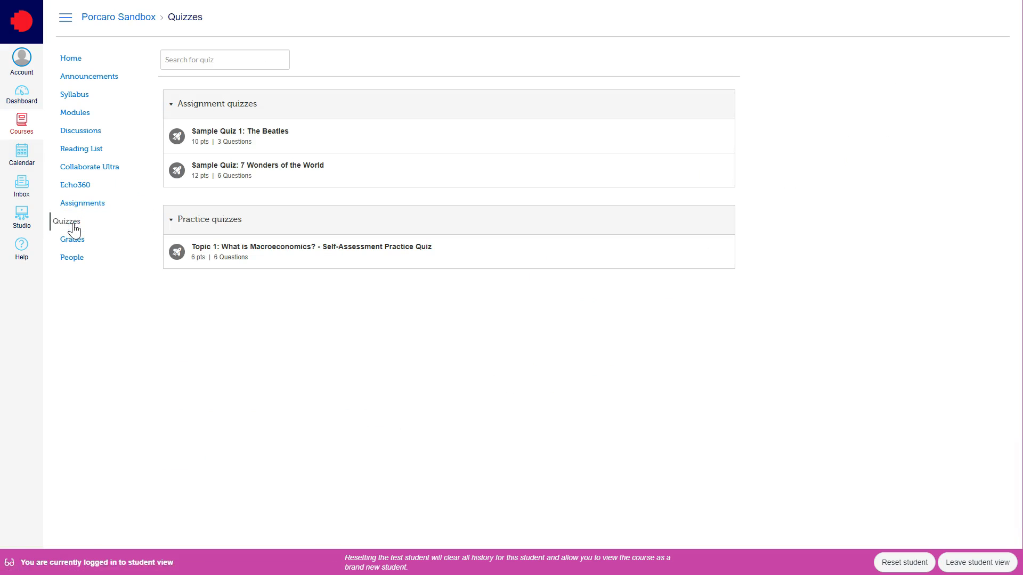
click(280, 168)
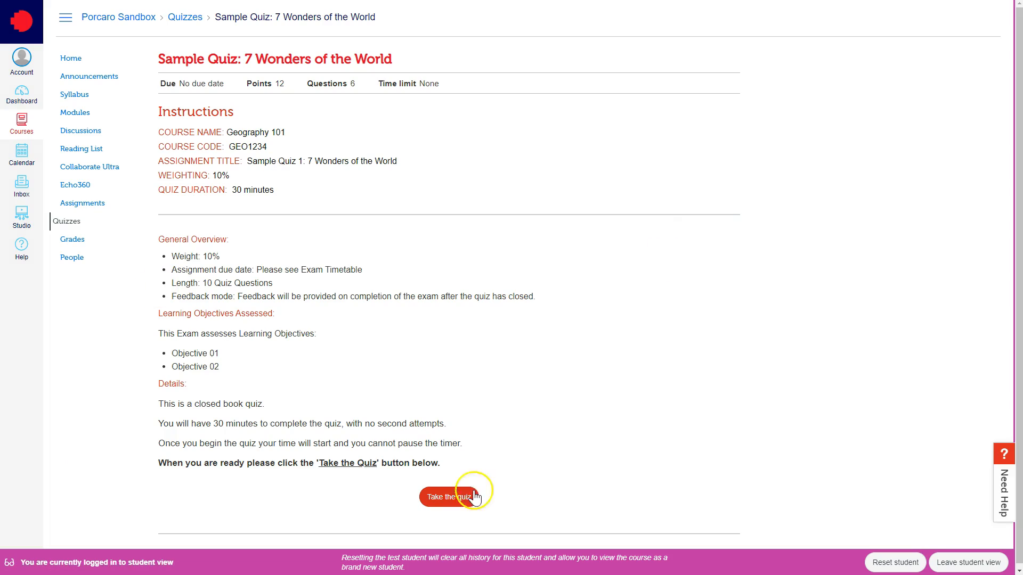
click(450, 501)
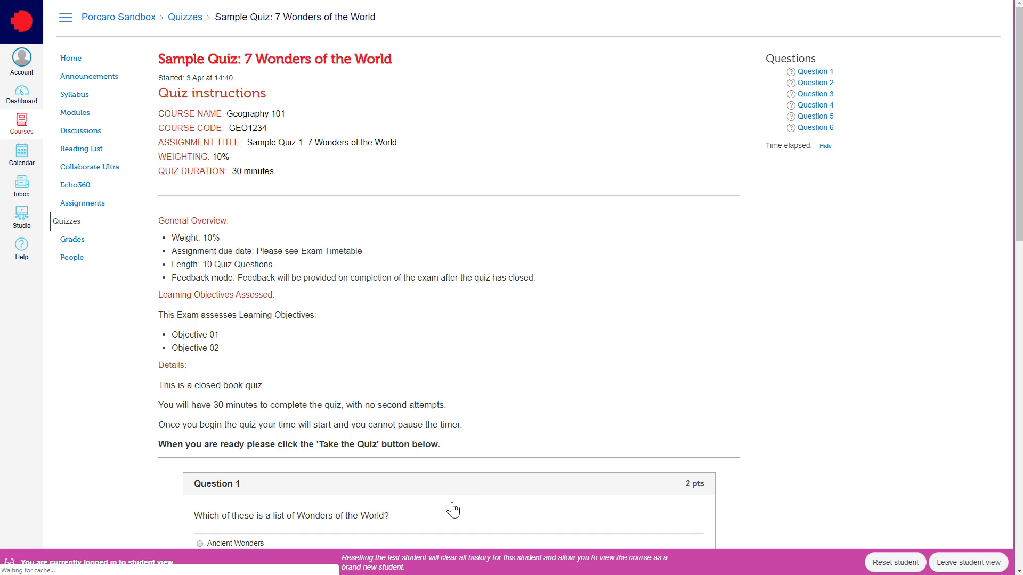
Fill in the two blanks of Question 4 with "Garden" and "Babylon"
drag(1018, 137, 1019, 331)
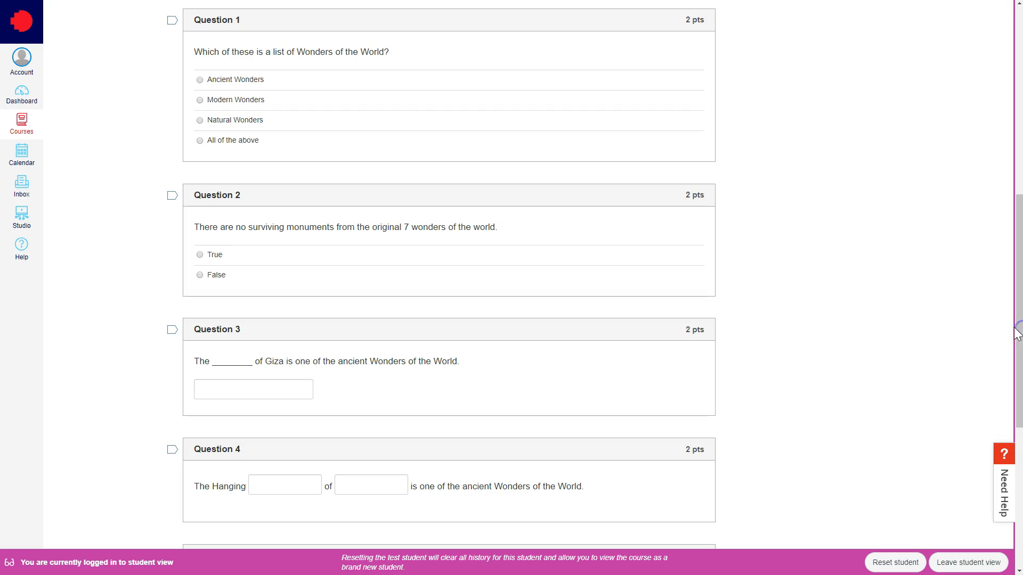
drag(1022, 274, 1021, 348)
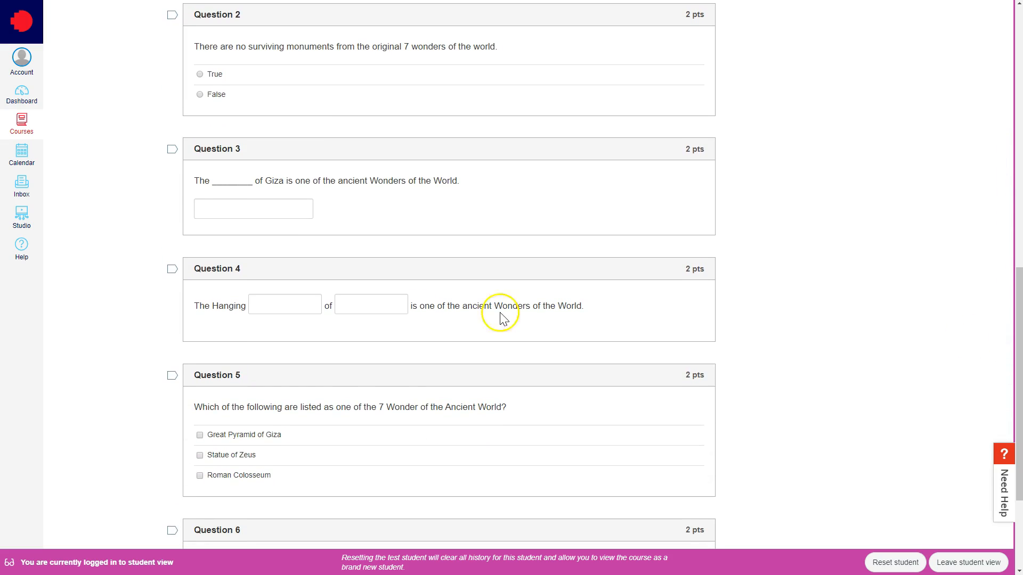
click(280, 306)
text(Garden)
click(378, 304)
text(Babylon)
Answer Question 6 by choosing 956 for the first year and 1323 for the second
drag(1020, 352, 1021, 420)
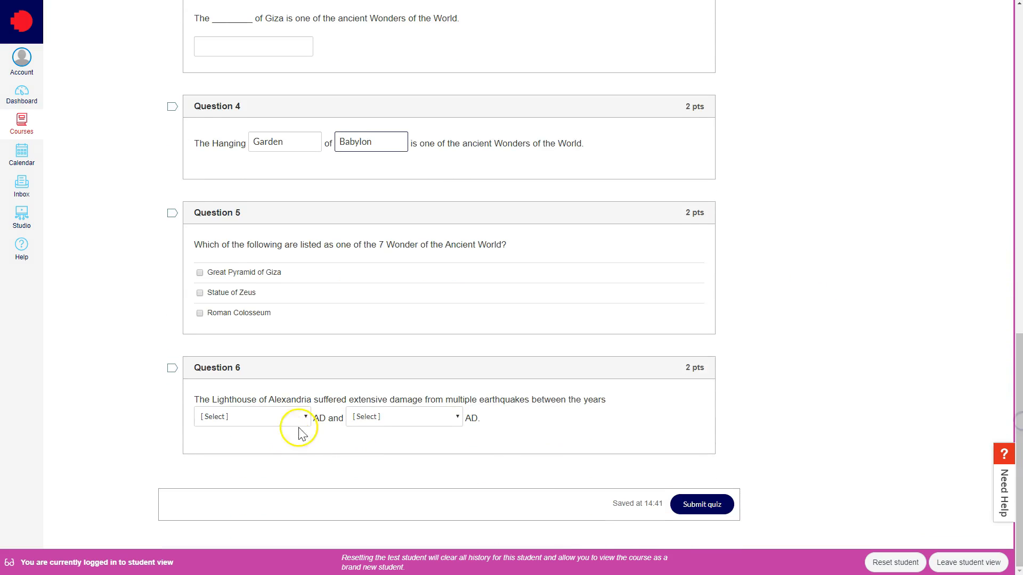
click(305, 417)
click(279, 469)
click(457, 417)
click(429, 470)
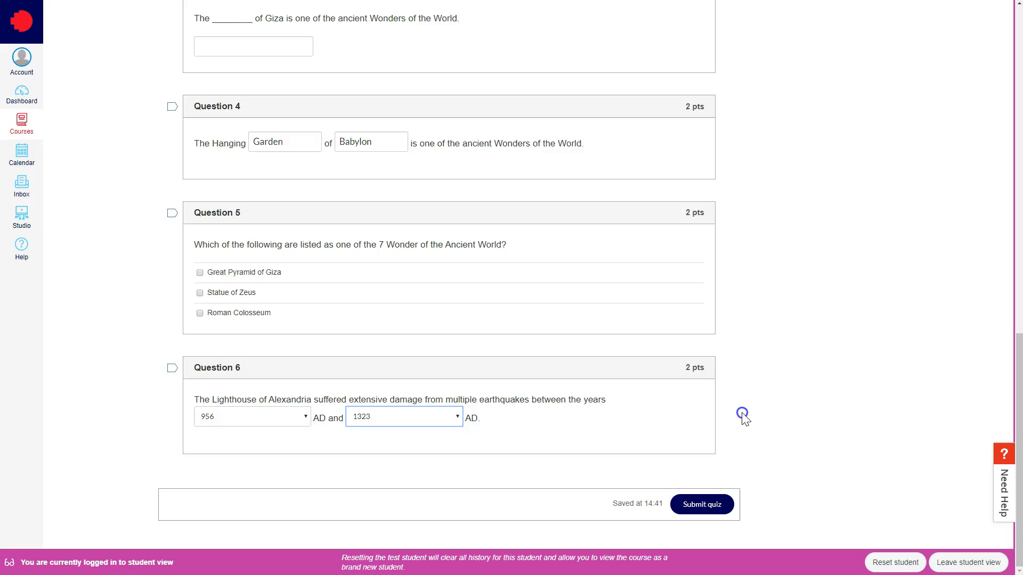